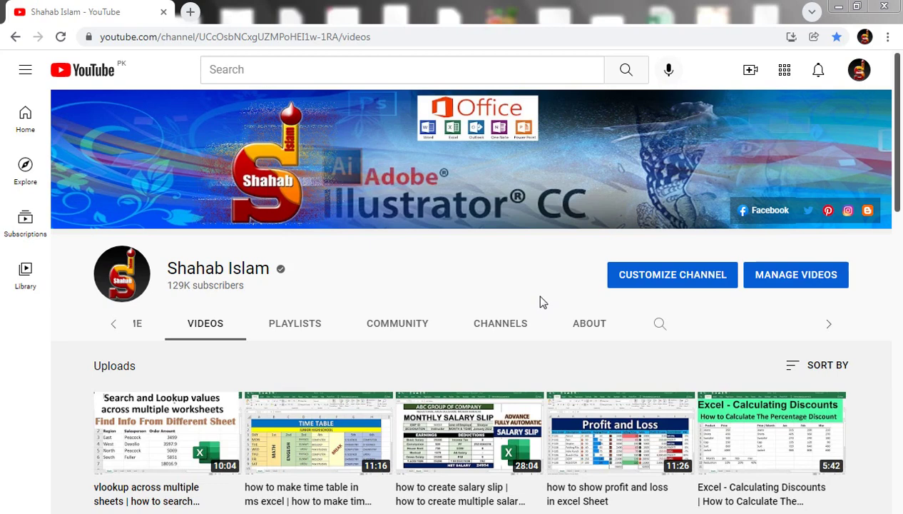
Step: Enter headers S NO, ACCOUNT and CUSTOMER NAME in A2:C2 and widen column C
key("Down")
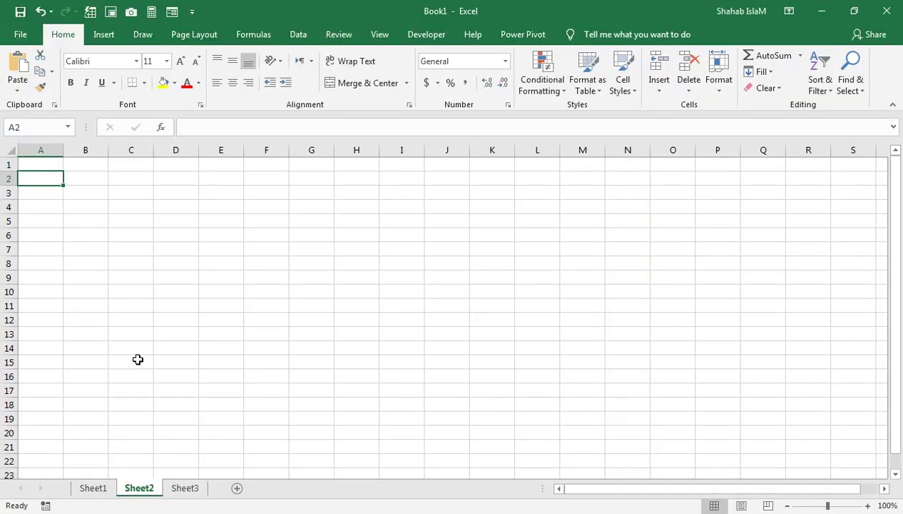
type("s")
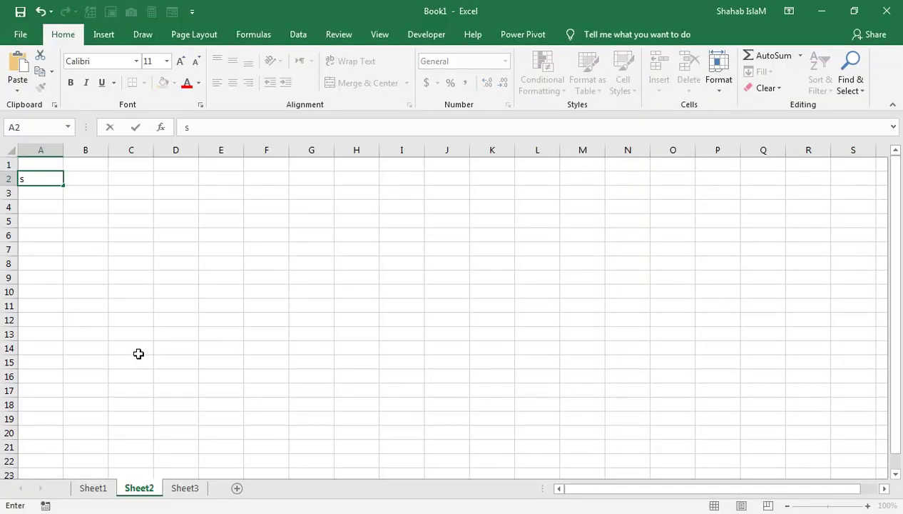
type("S NO")
key("Tab")
type("ACCOUNT")
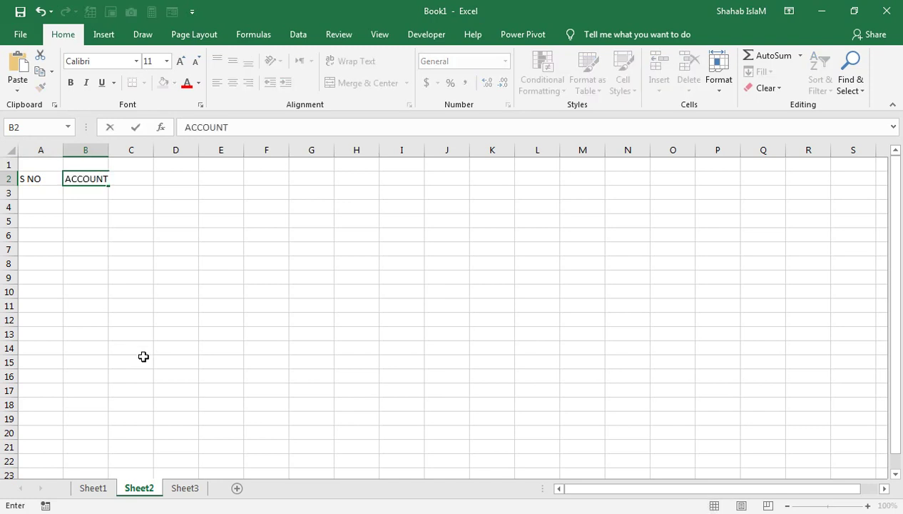
key("Tab")
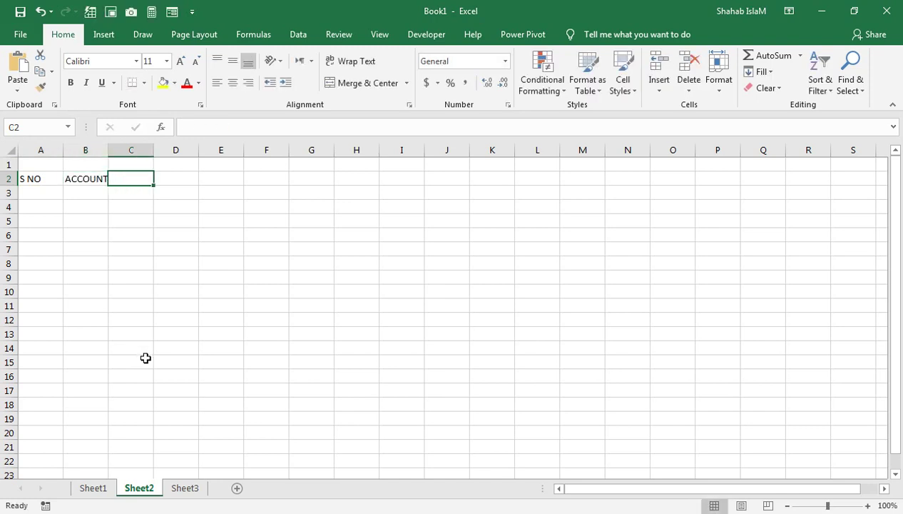
type("CUSTOME NAME")
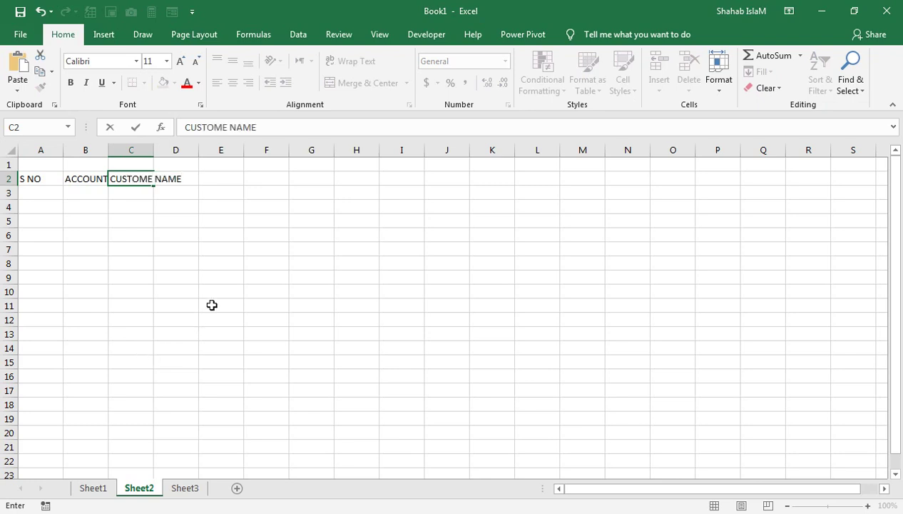
type("R")
left_click_drag(229, 236, 230, 221)
double_click(153, 151)
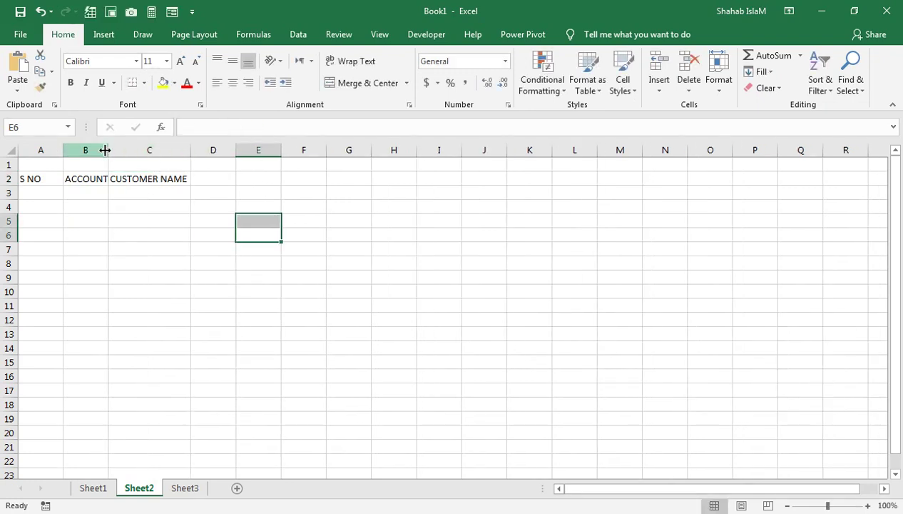
Step: Add the PR DATE heading in D2
left_click(222, 177)
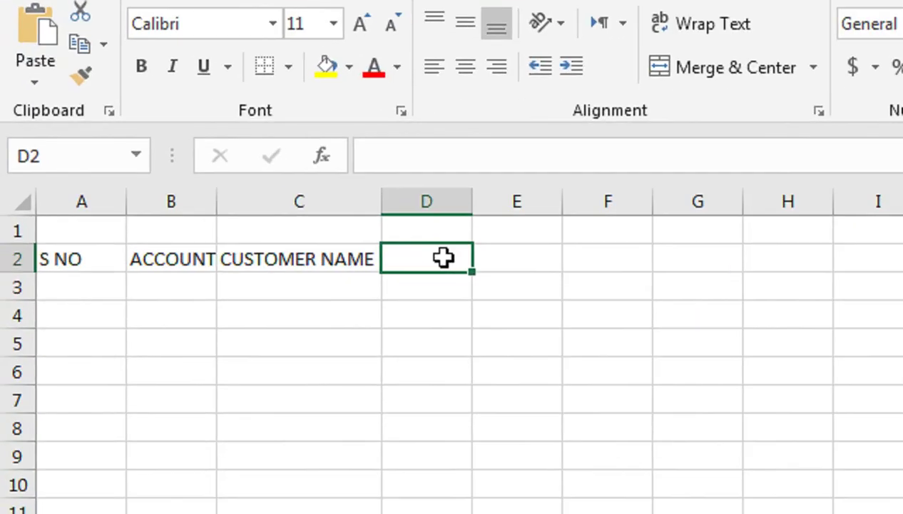
type("DAT")
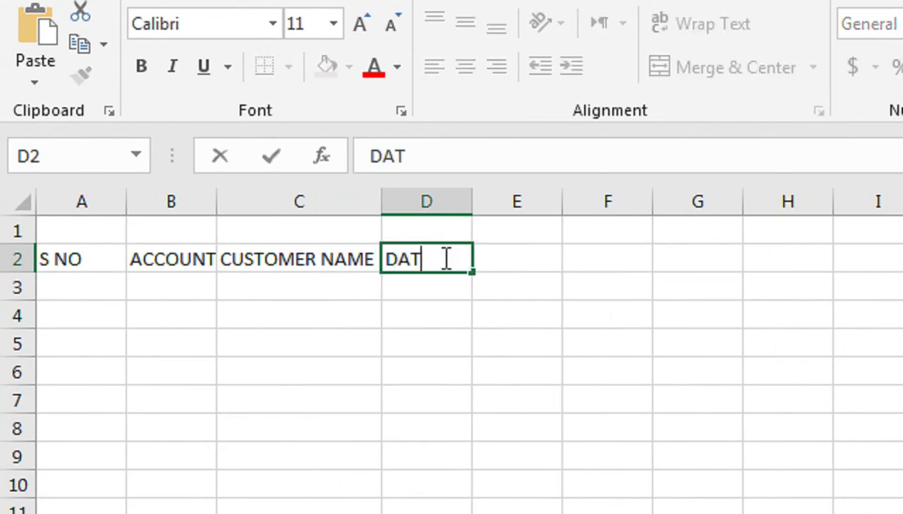
key("BackSpace")
key("BackSpace")
key("BackSpace")
type("PR")
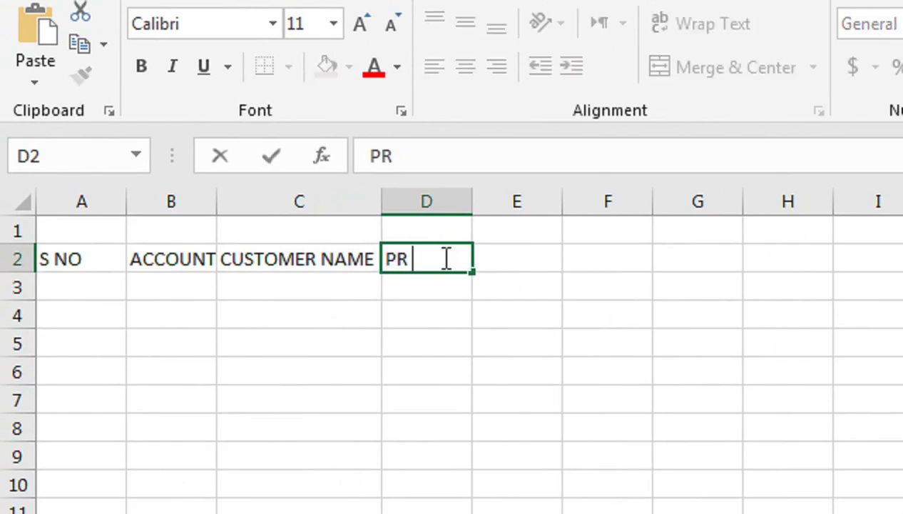
type(" DAR")
key("BackSpace")
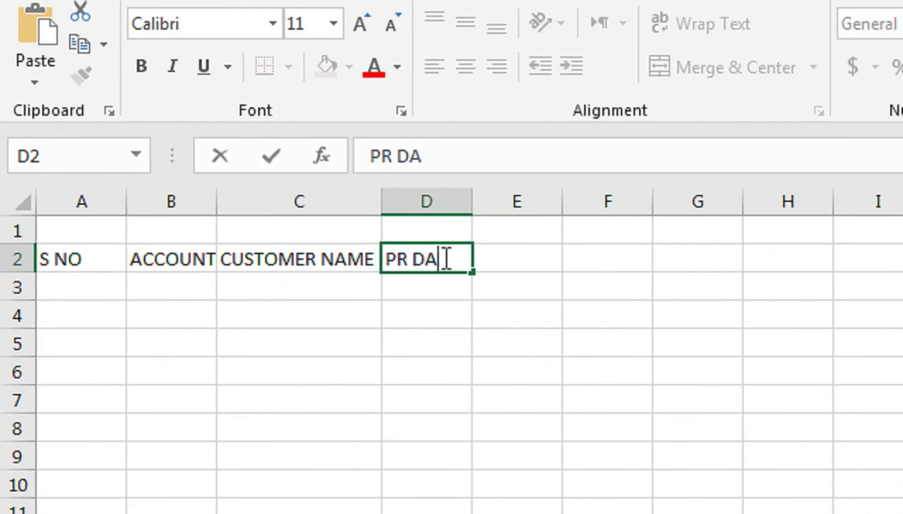
type("TE")
key("Tab")
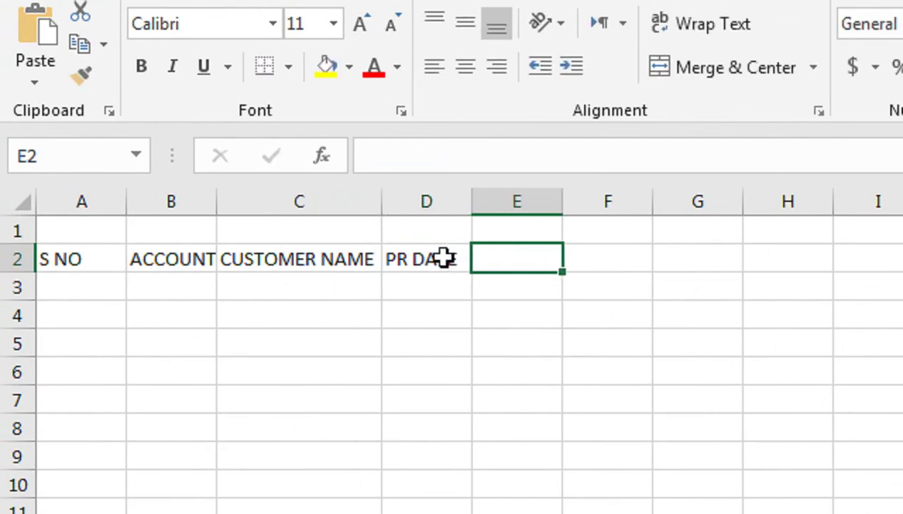
Step: Add the REMETTIENCE heading in E2 and autofit column E to it
type("RE")
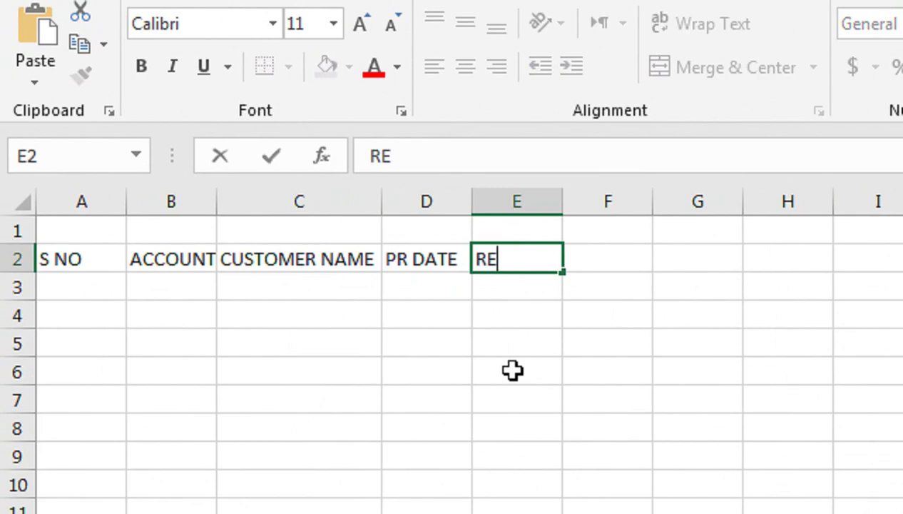
type("METTI")
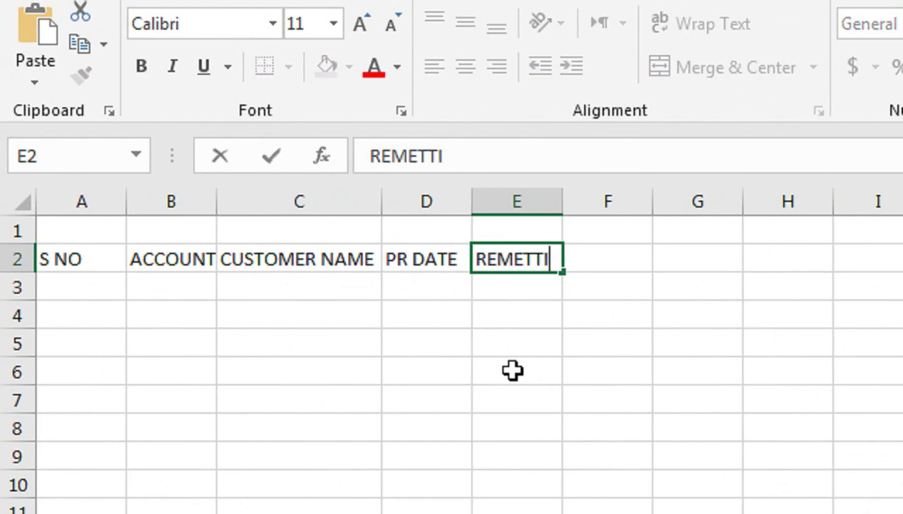
type("ENCE")
key("Tab")
key("Left")
key("alt+o")
key("c")
key("a")
Step: Add the CONVERT PKR heading in F2 and return to row 1
key("Tab")
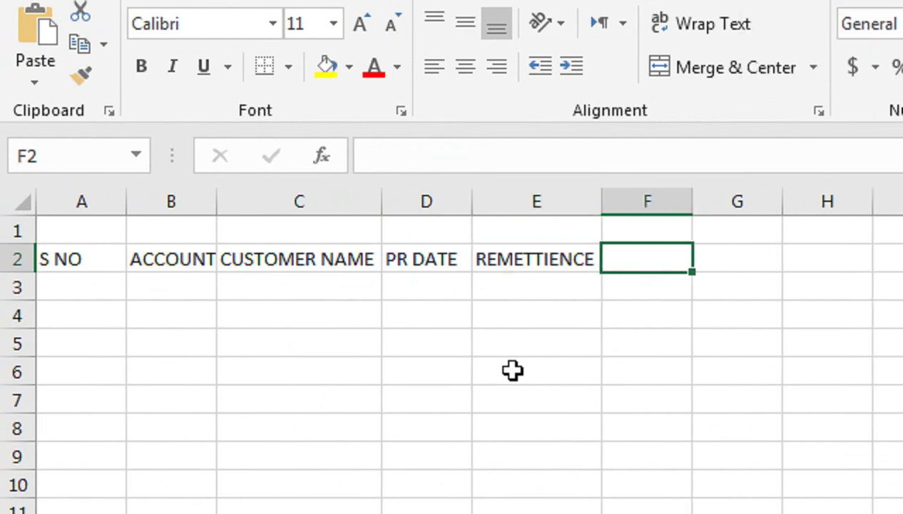
type("CONVE")
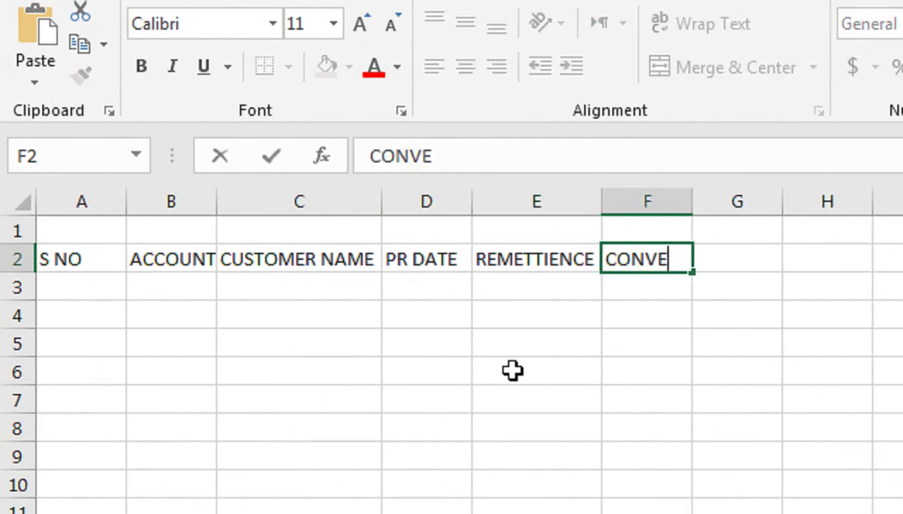
type("RT PKR")
key("Tab")
key("Left")
key("Left")
key("Left")
key("Left")
key("Up")
key("Left")
key("Left")
key("Left")
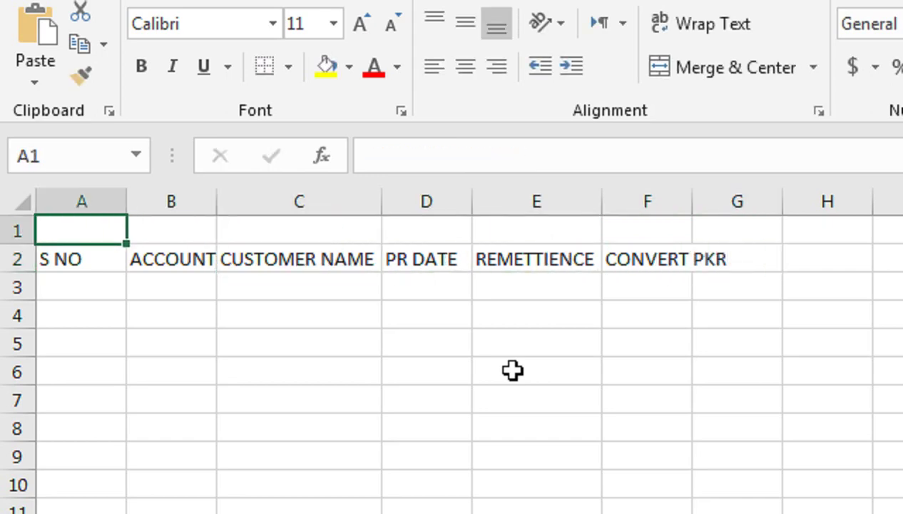
Step: Merge and centre A1:B1 with a bold EXCHANGE RATE title
key("shift+Right")
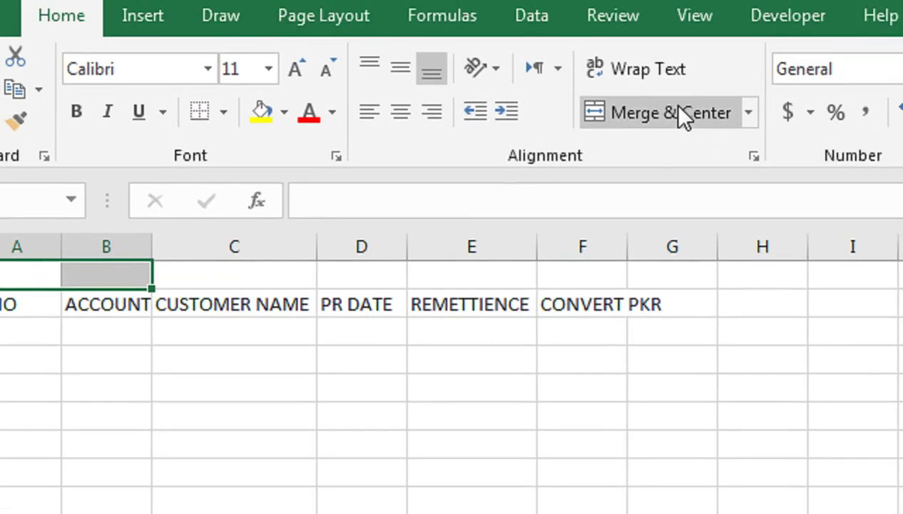
left_click(742, 67)
type("EXCHANGE RATE")
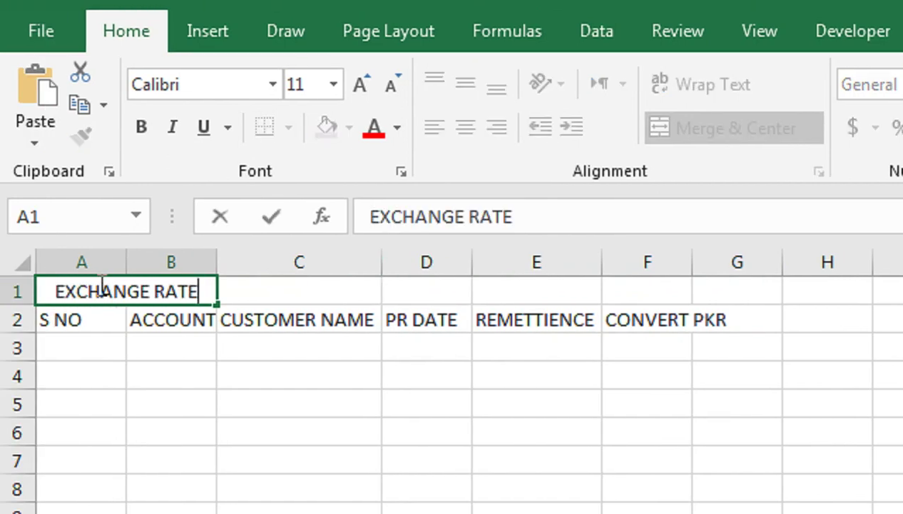
key("Tab")
key("Tab")
key("Left")
key("Left")
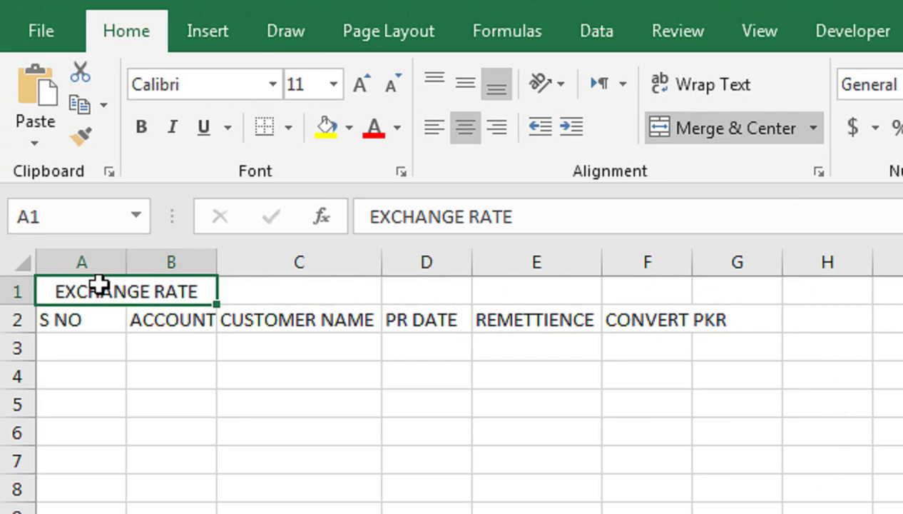
key("ctrl+b")
Step: Put an outside border around cell C1
key("Right")
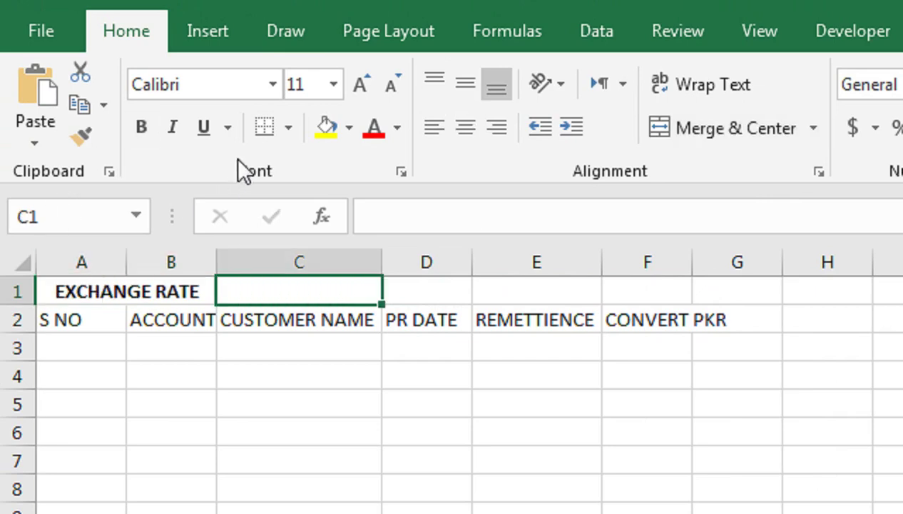
left_click(289, 128)
left_click(357, 406)
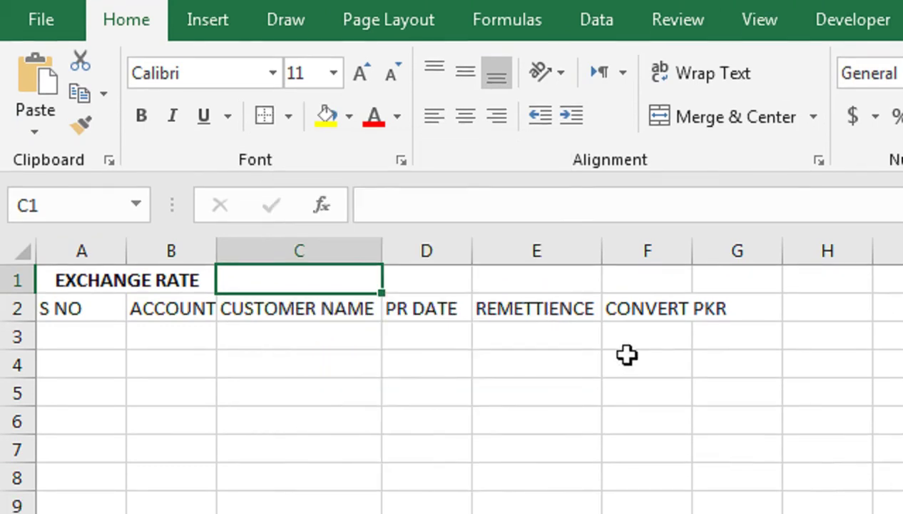
Step: Correct the E2 heading's spelling to REMITTANCE
left_click(718, 314)
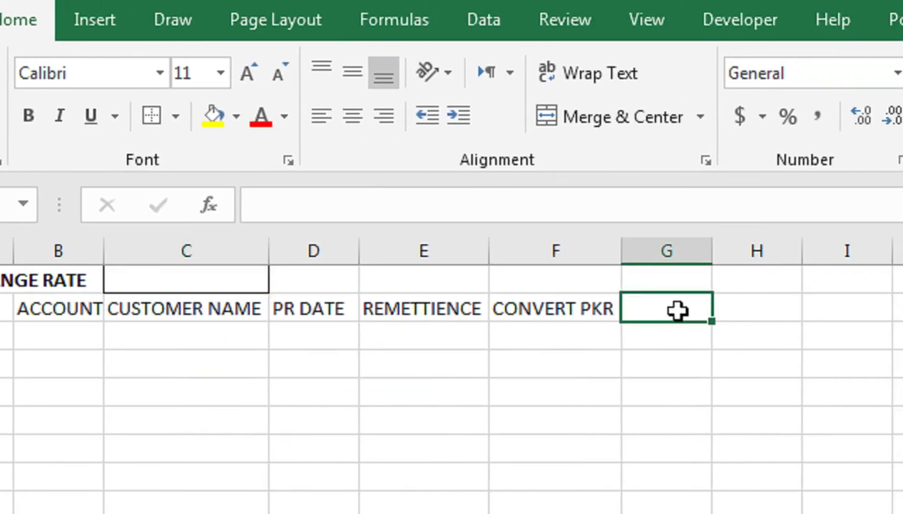
double_click(425, 317)
key("BackSpace")
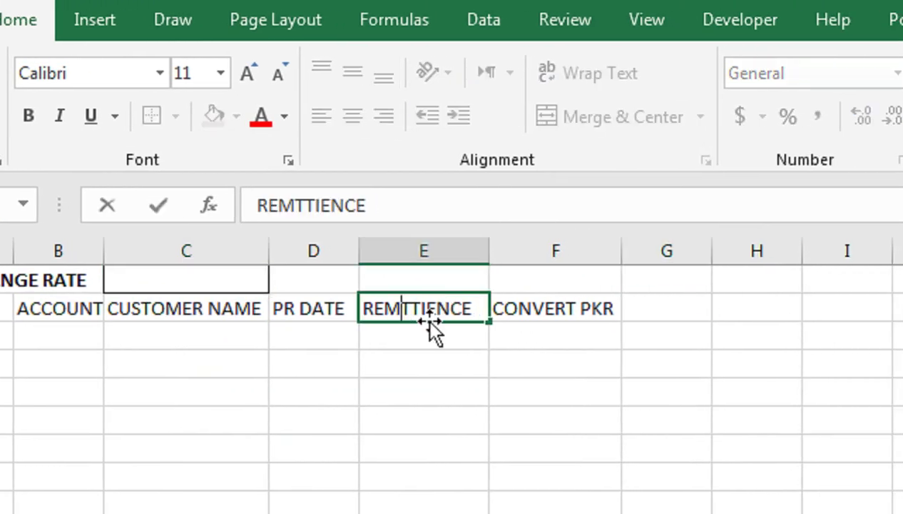
type("I")
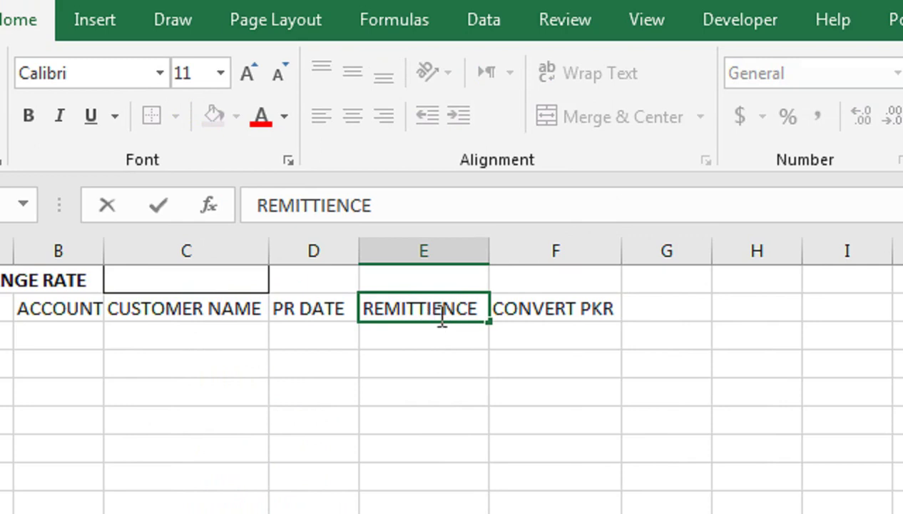
left_click(433, 308)
type("A")
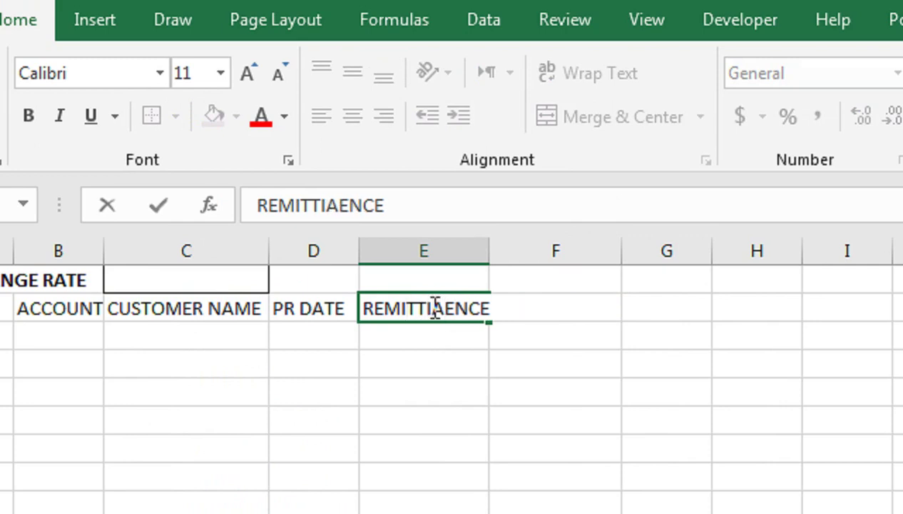
left_click(434, 309)
type("]")
key("BackSpace")
key("BackSpace")
left_click(445, 305)
key("BackSpace")
key("Return")
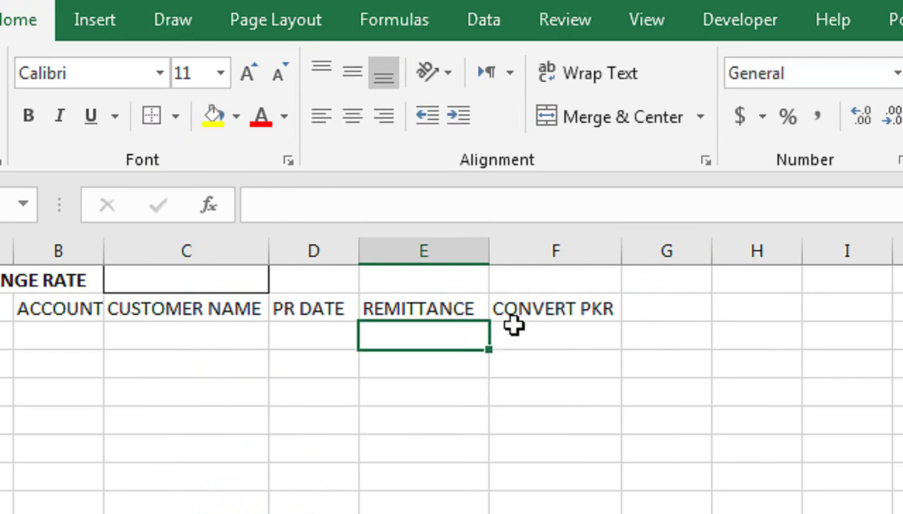
left_click(640, 308)
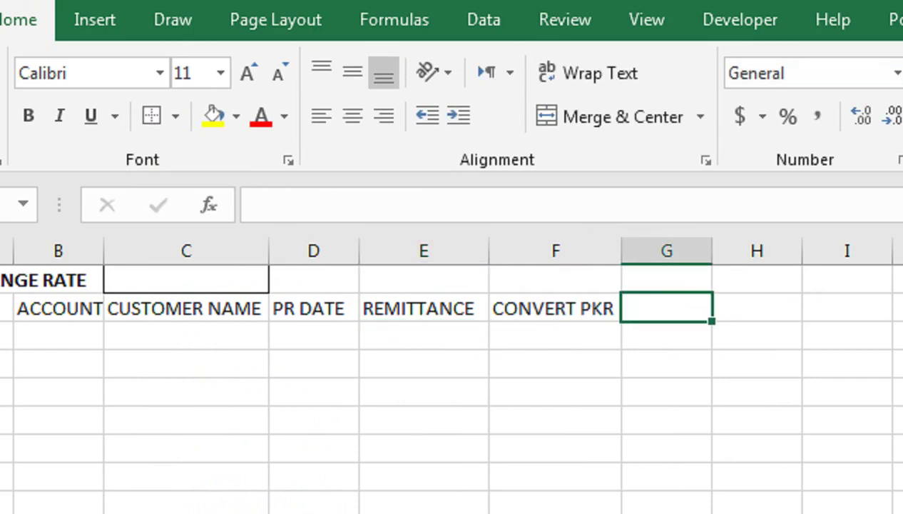
Step: Add SVG CHARGES in G2, autofit column G and make row 2 taller
type("SVG")
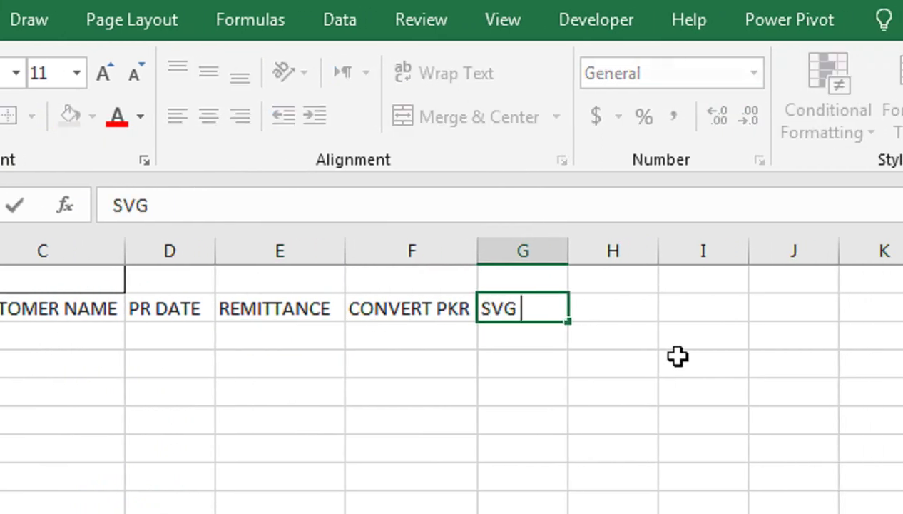
type(" CHARGES")
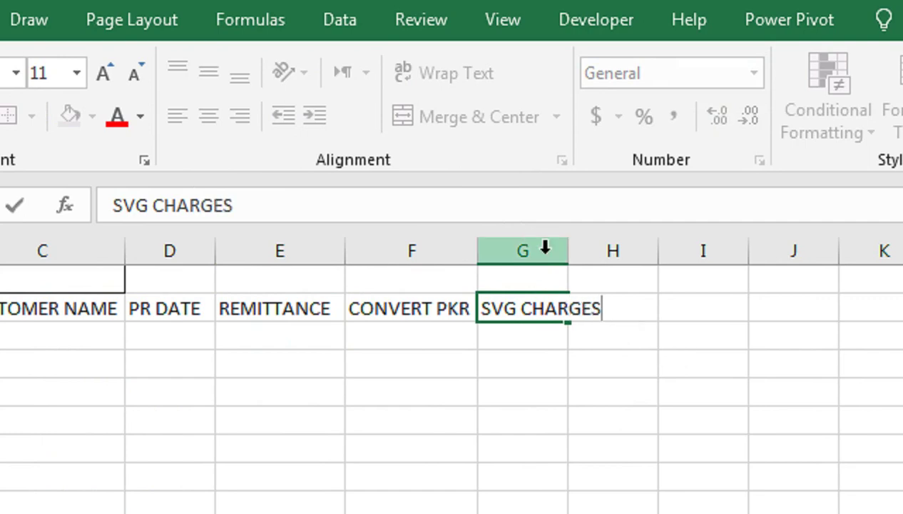
double_click(570, 250)
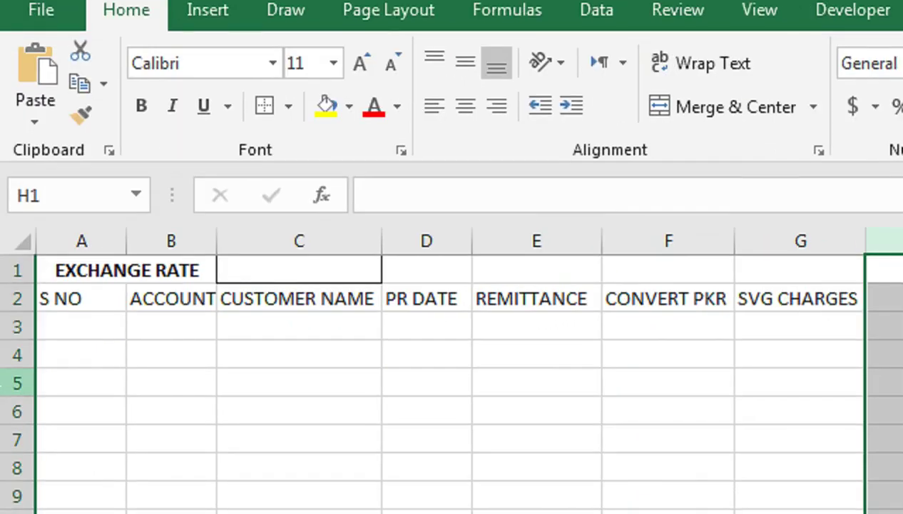
left_click_drag(28, 313, 29, 338)
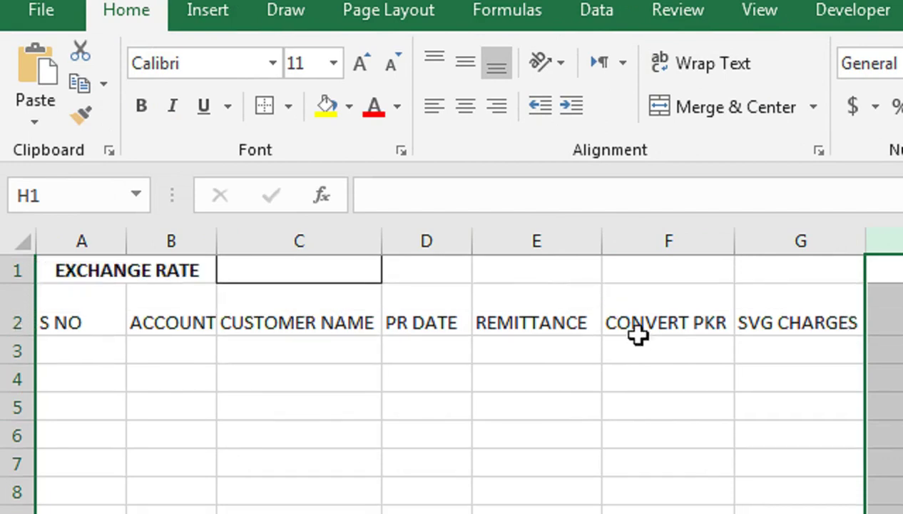
left_click(675, 322)
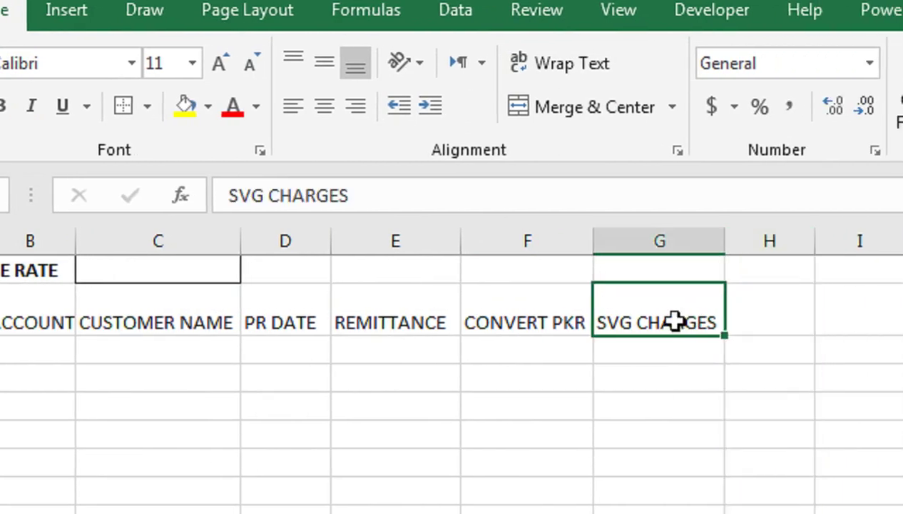
Step: Add headers FD, IBFT 2% and NET PAYMENT in H2:J2
left_click(779, 329)
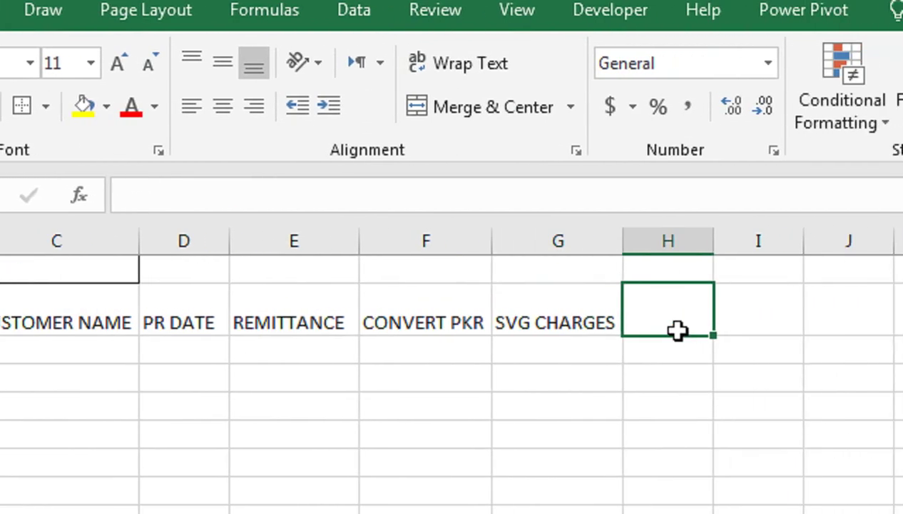
type("FD")
left_click(677, 323)
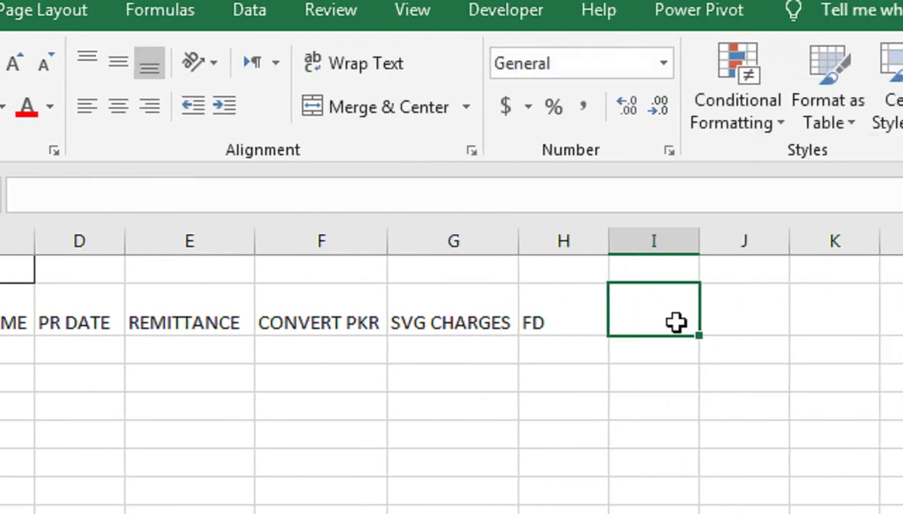
type("IBT")
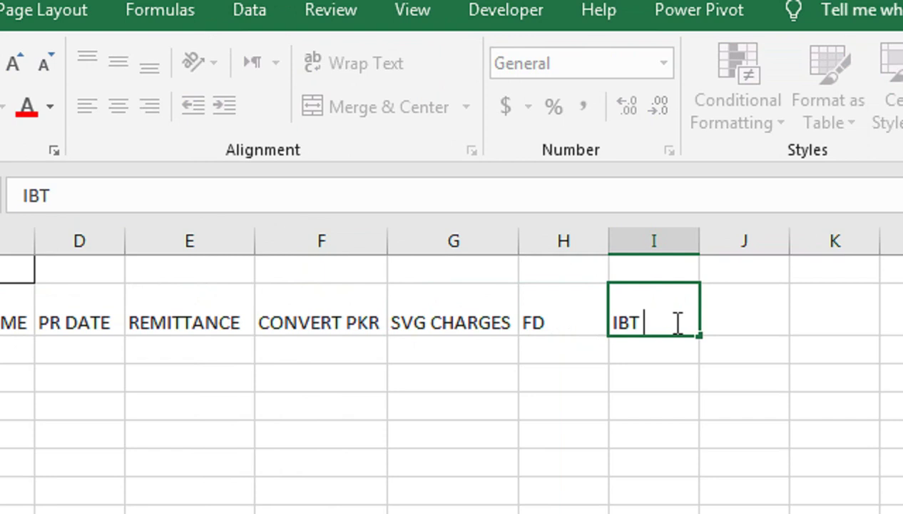
key("BackSpace")
type("FT 2")
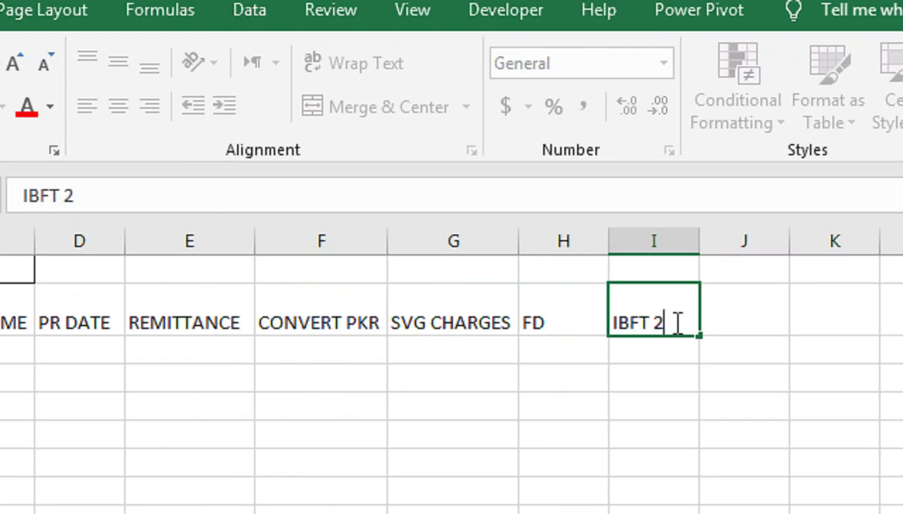
key("Return")
left_click(757, 323)
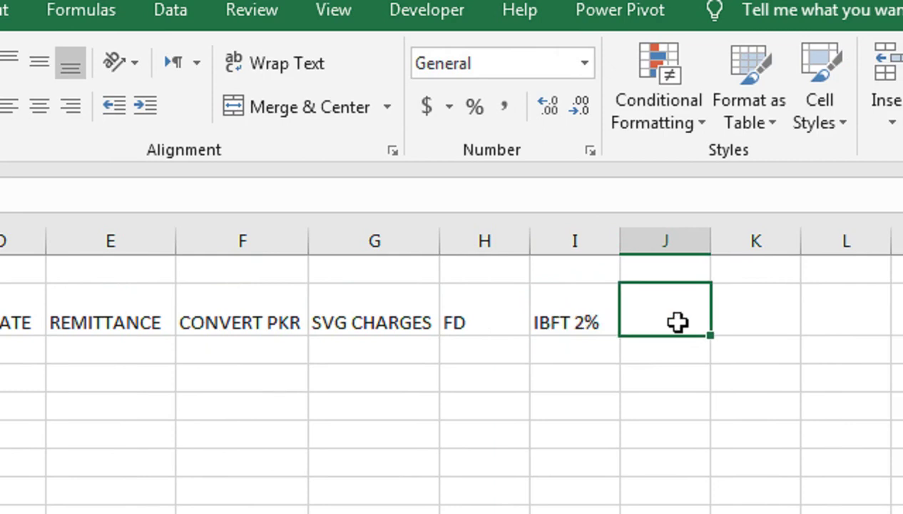
type("NET PAYMENT")
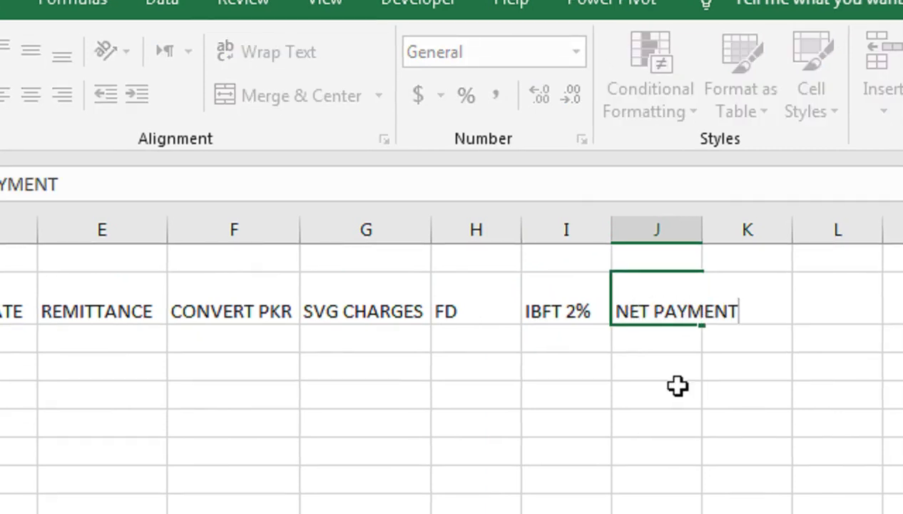
Step: Give the table range A2:J12 all borders
left_click(678, 226)
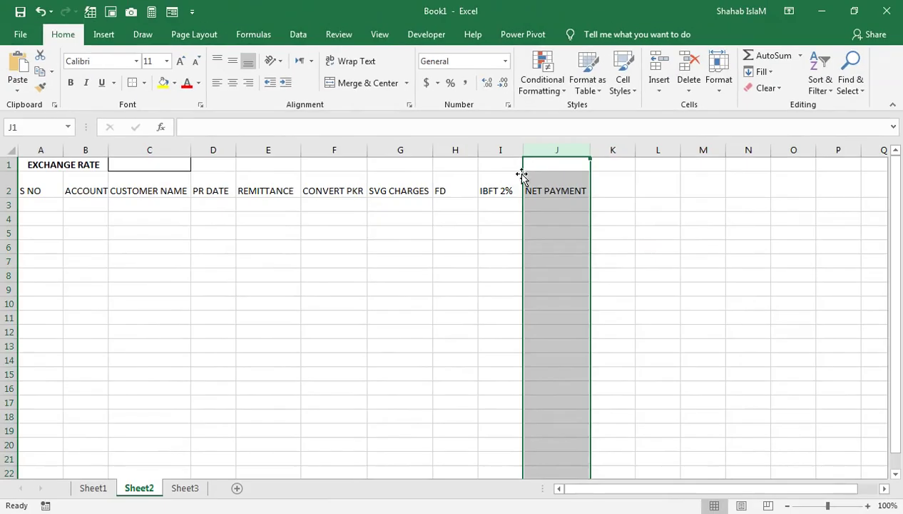
left_click_drag(557, 165, 2, 354)
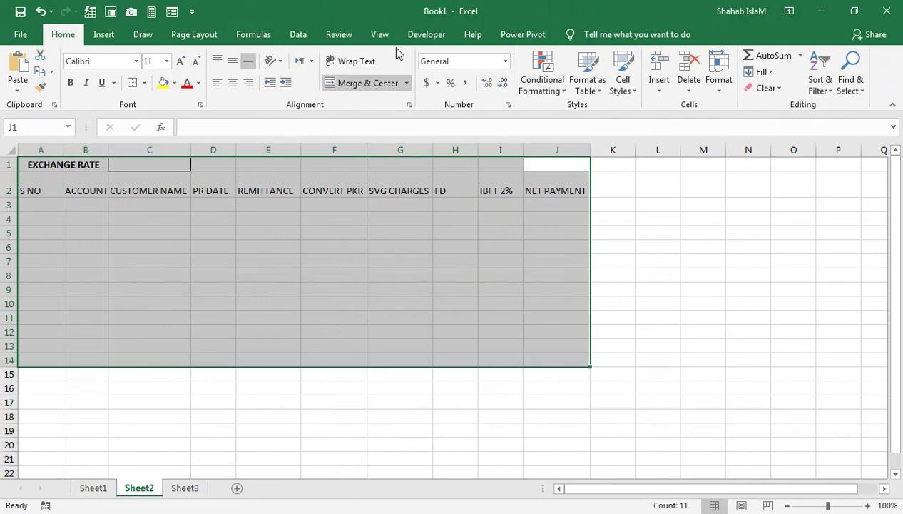
left_click(379, 34)
left_click(348, 71)
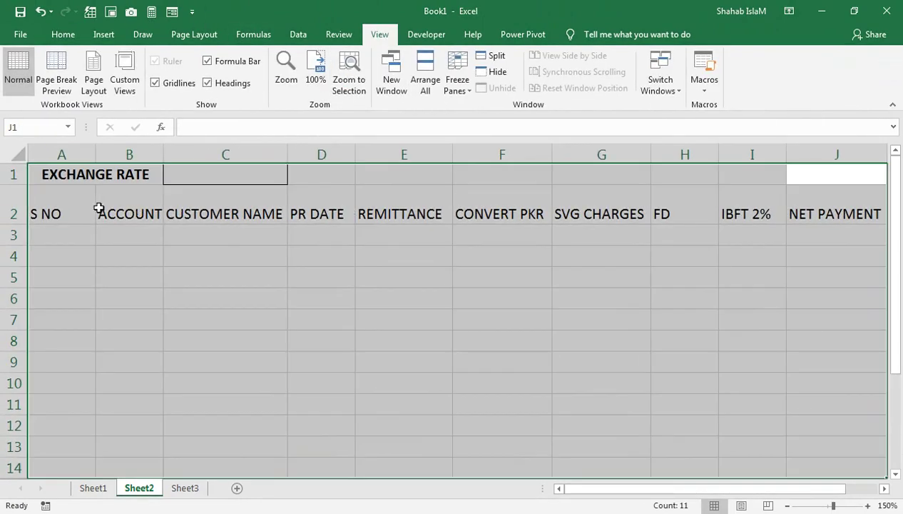
left_click(71, 36)
mouse_move(64, 212)
left_mouse_down()
mouse_move(324, 246)
mouse_move(809, 433)
left_mouse_up()
left_click(143, 83)
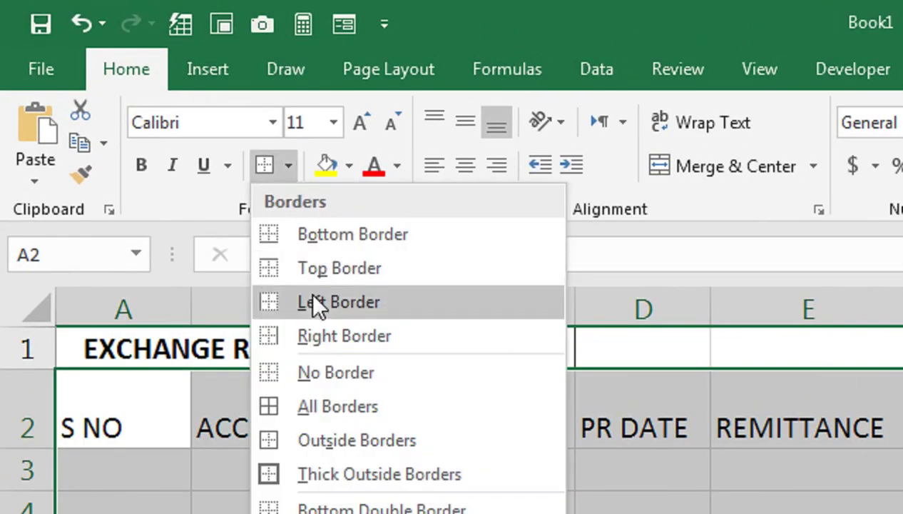
left_click(161, 204)
Step: Make the A2:J2 headers bold, centred both ways, with a light blue fill
left_click_drag(87, 214, 834, 214)
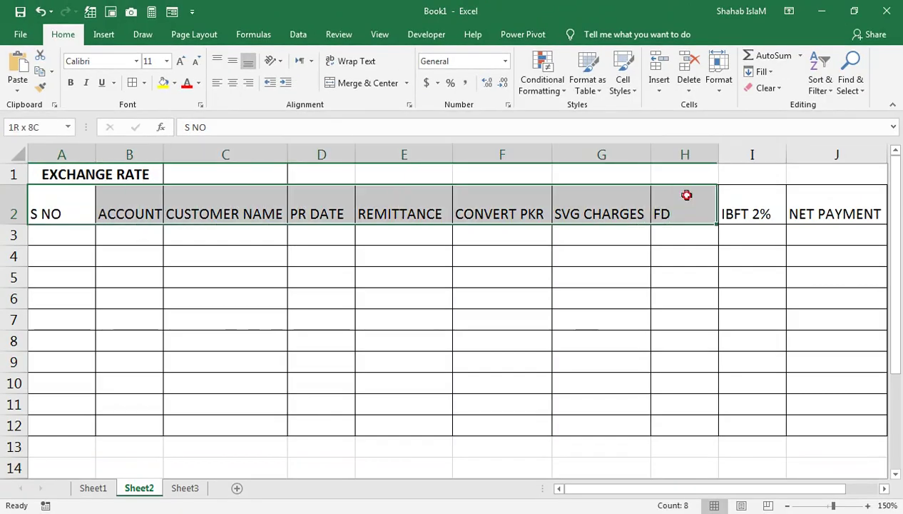
left_click(233, 82)
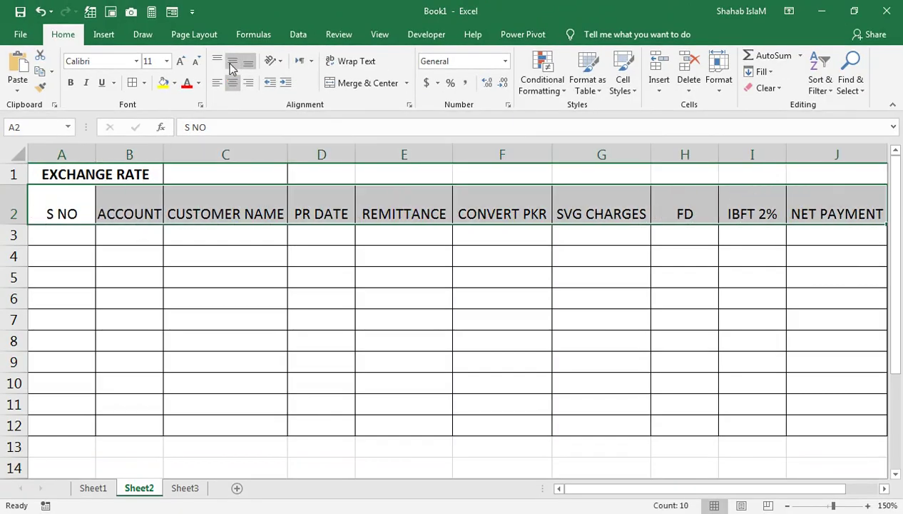
left_click(233, 61)
left_click(70, 83)
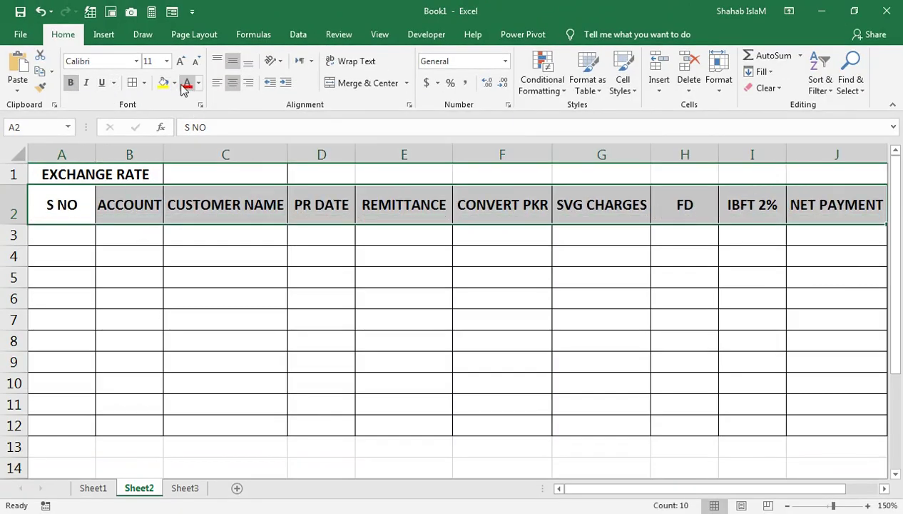
left_click(174, 83)
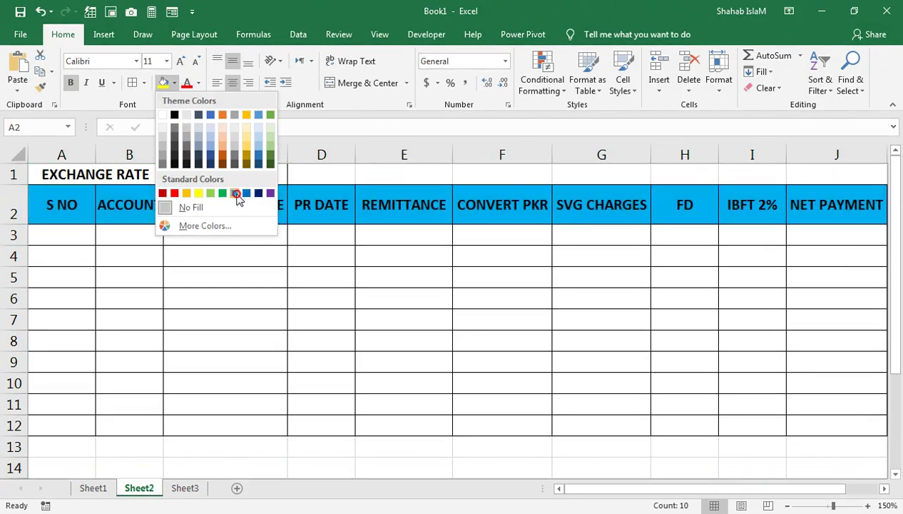
left_click(236, 194)
left_click(98, 177)
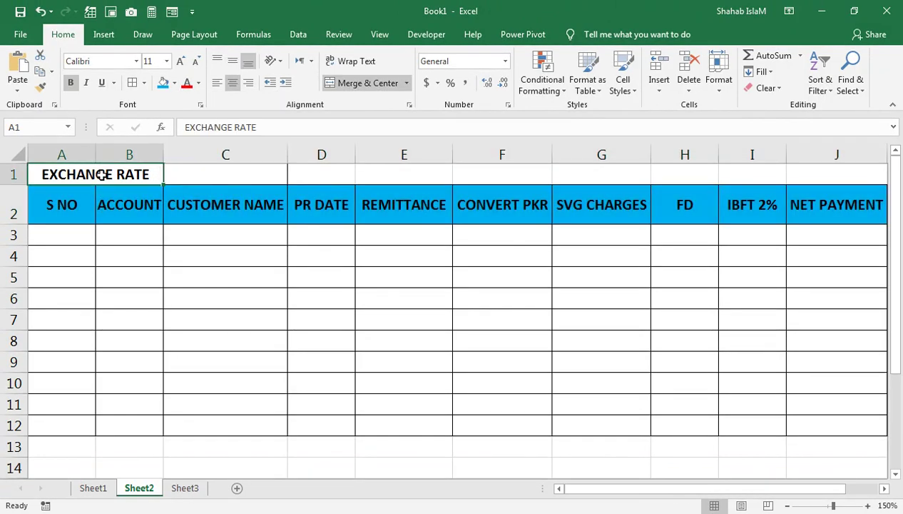
Step: Number the rows 1 to 10 down A3:A12 using 1 and 2 and the fill handle
key("ctrl+c")
left_click(79, 230)
key("Escape")
type("12")
key("Return")
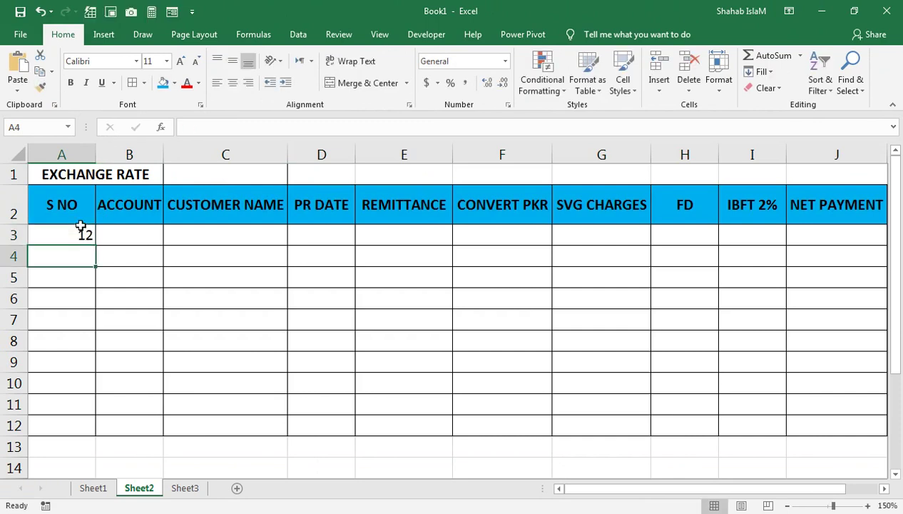
left_click(80, 227)
type("1")
key("Return")
type("2")
key("Return")
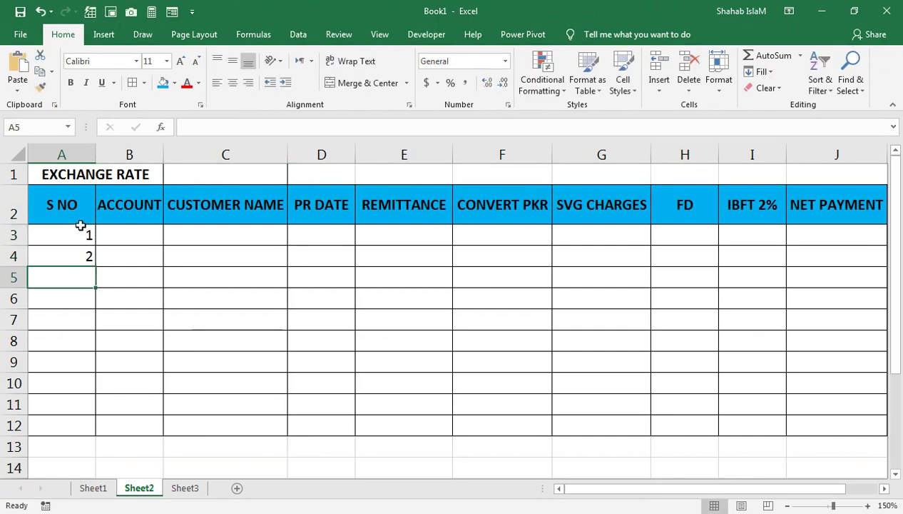
left_click_drag(77, 229, 96, 426)
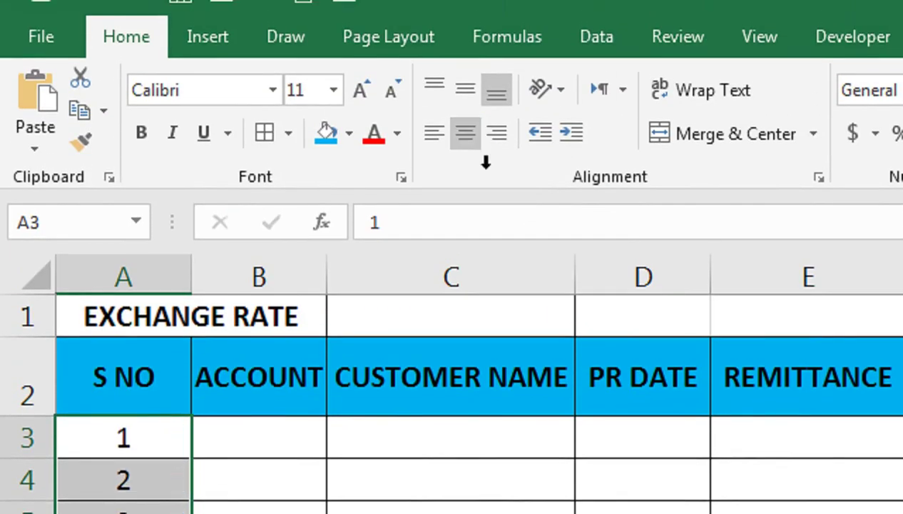
left_click(215, 386)
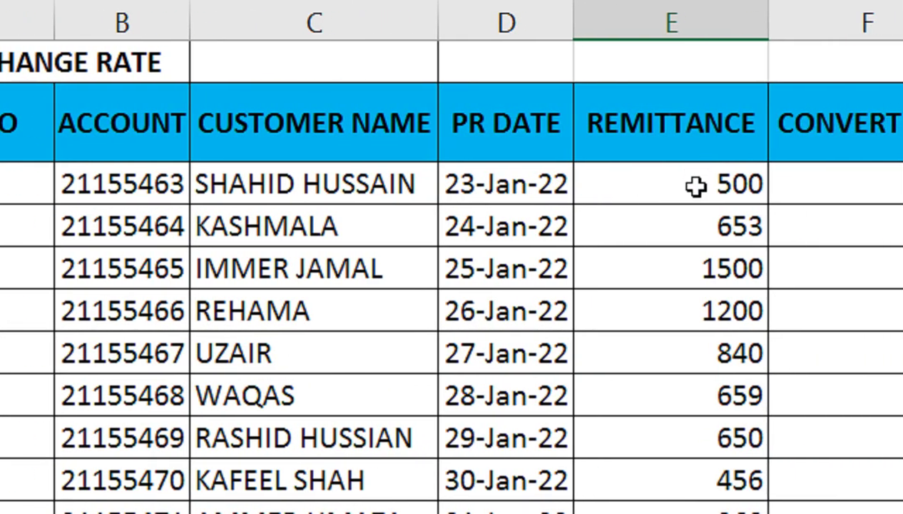
Step: Format the E3:E12 remittance amounts as $ English (United States) accounting
mouse_move(827, 184)
left_mouse_down()
mouse_move(640, 421)
mouse_move(641, 468)
left_mouse_up()
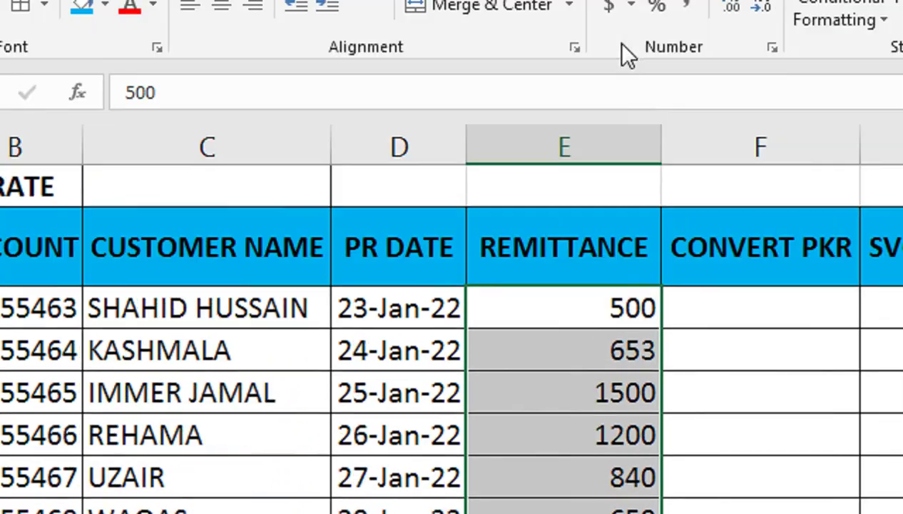
left_click(635, 117)
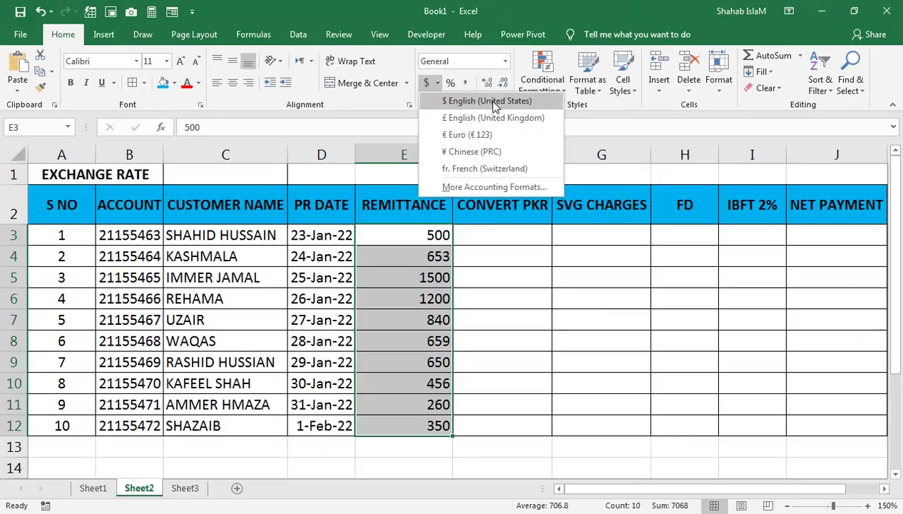
left_click(593, 171)
left_click(389, 239)
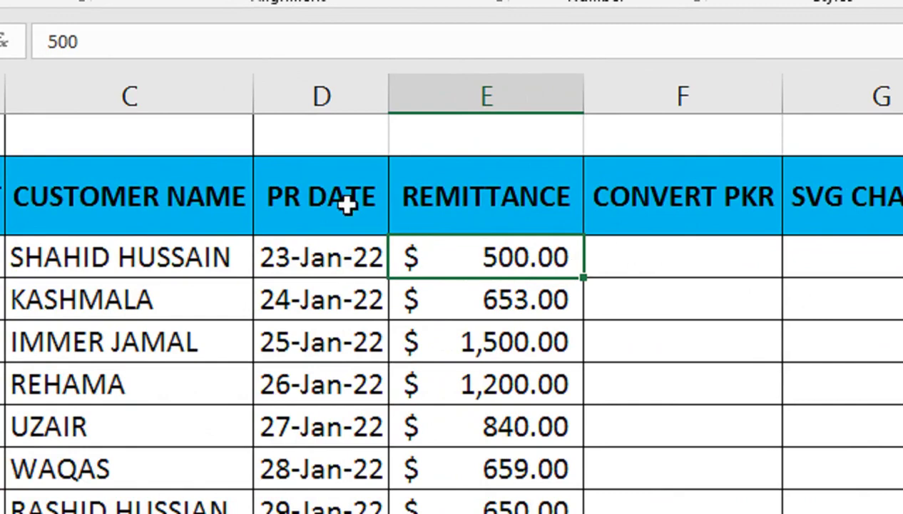
left_click(226, 134)
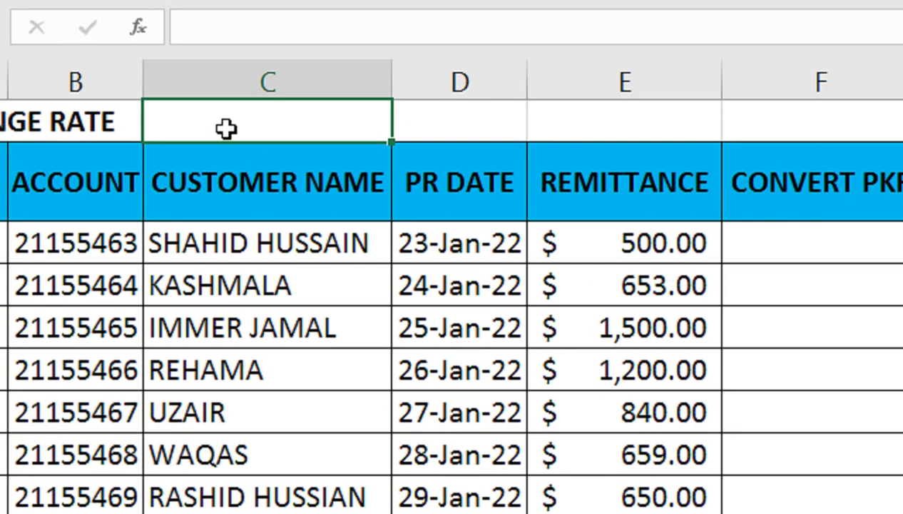
Step: Enter the exchange rate 174.1 in C1
type("174.10")
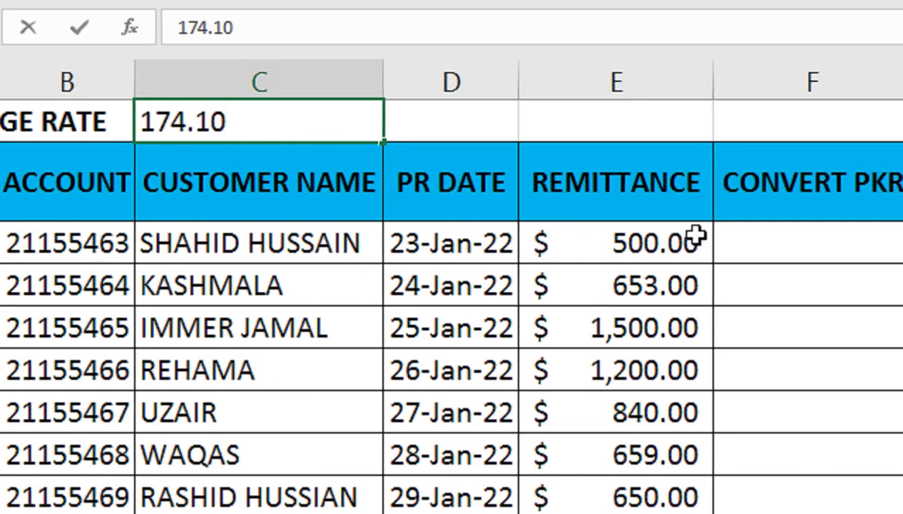
left_click(674, 241)
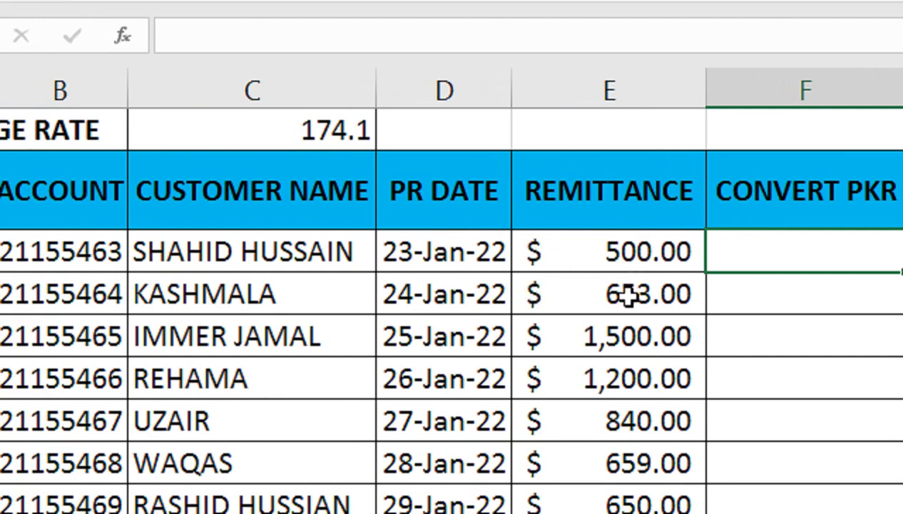
Step: Enter =E3*$C$1 in F3 and fill it down the CONVERT PKR column to F12
type("=")
left_click(568, 256)
type("*")
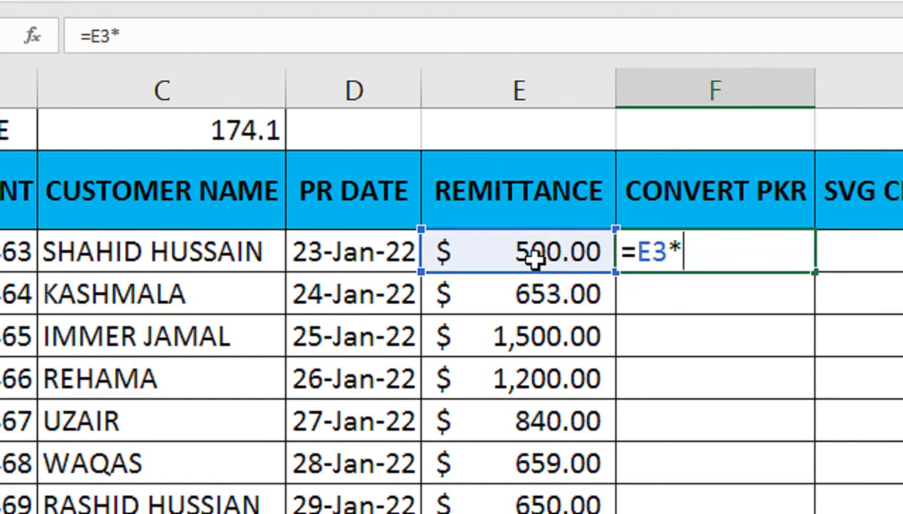
left_click(223, 128)
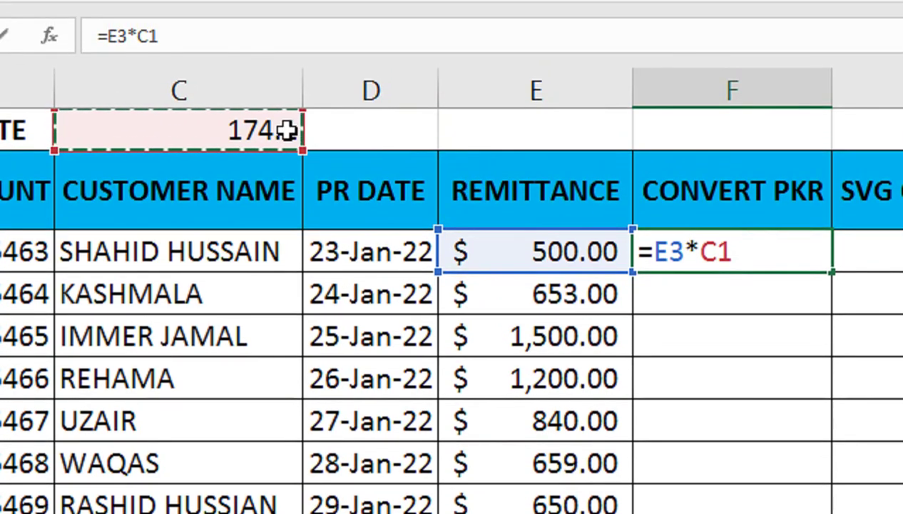
key("F4")
key("Return")
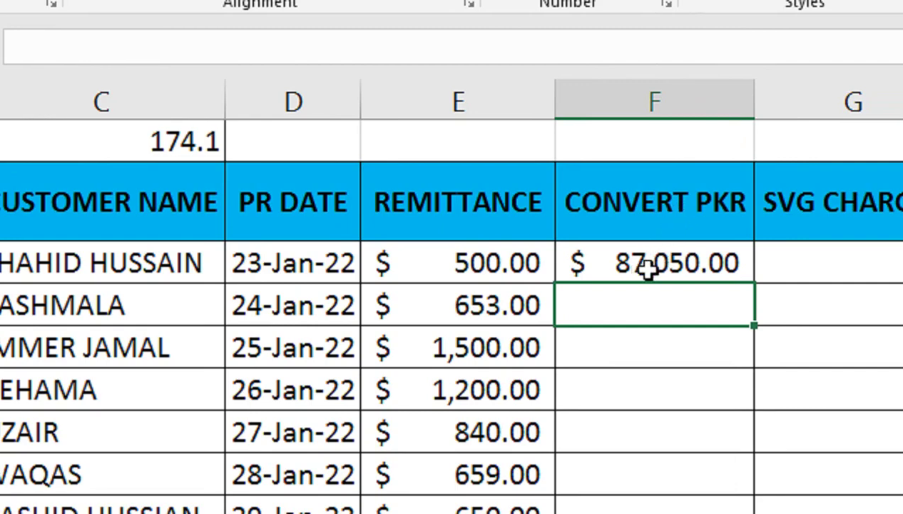
left_click(663, 264)
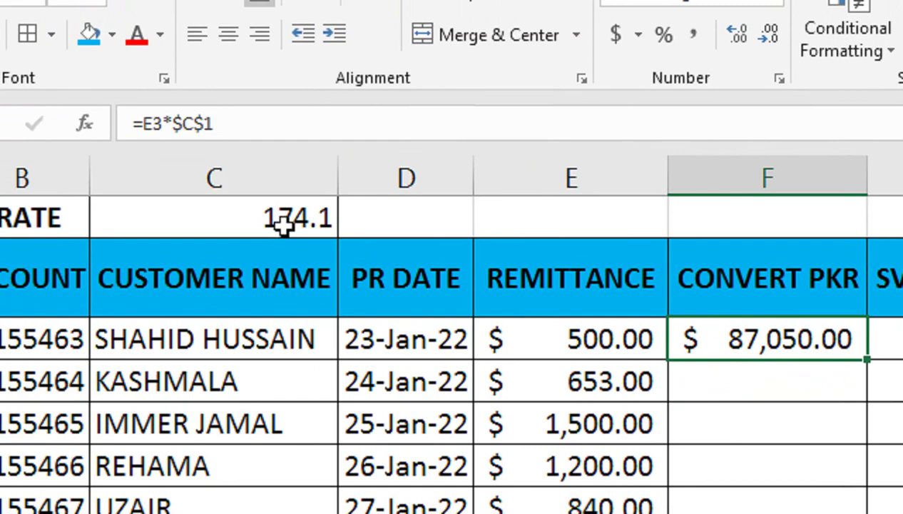
left_click_drag(866, 359, 642, 431)
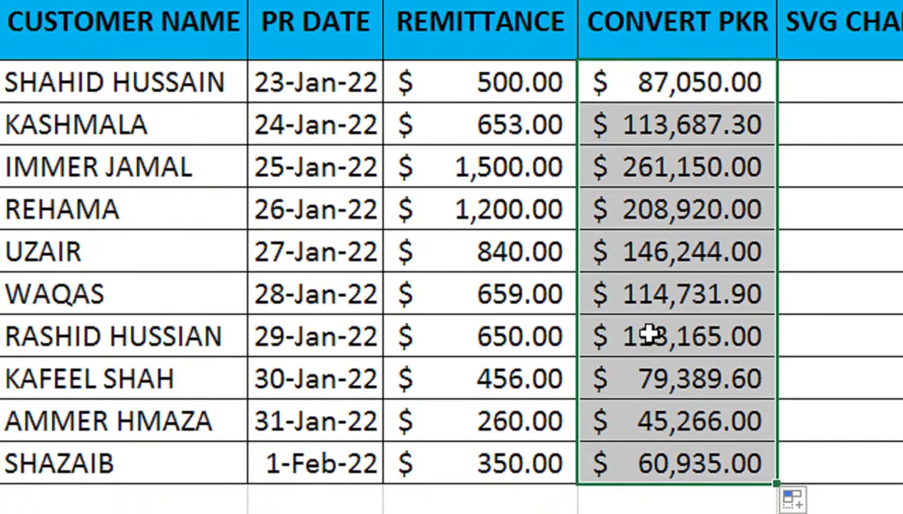
left_click(650, 335)
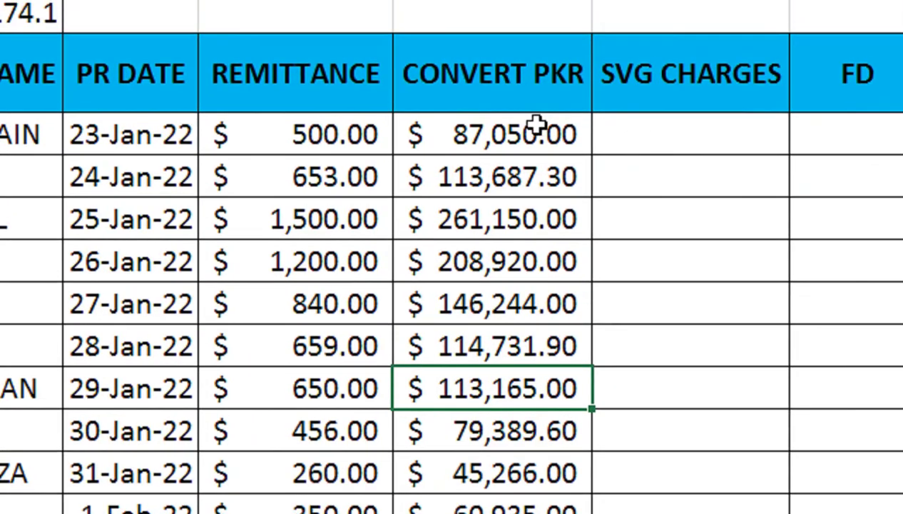
Step: Apply Rs. English (India) accounting format to the F3:F12 converted amounts
left_click_drag(537, 125, 503, 408)
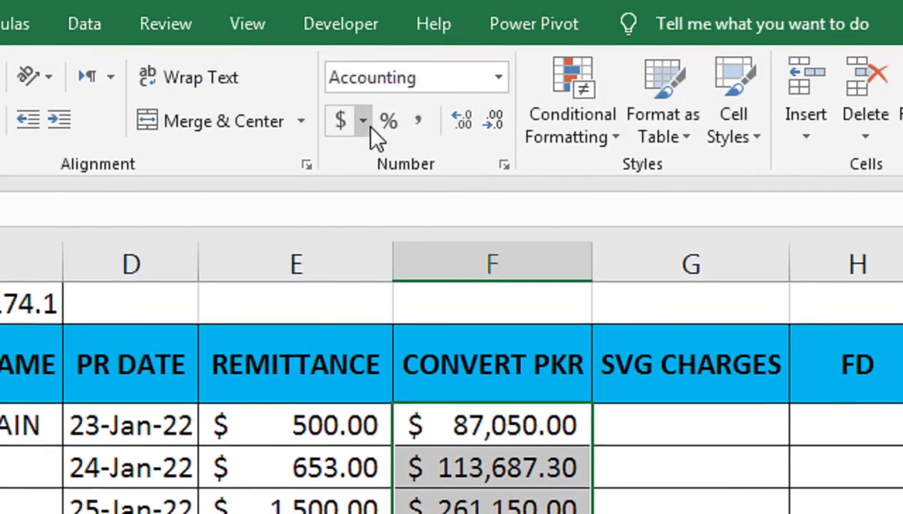
left_click(365, 124)
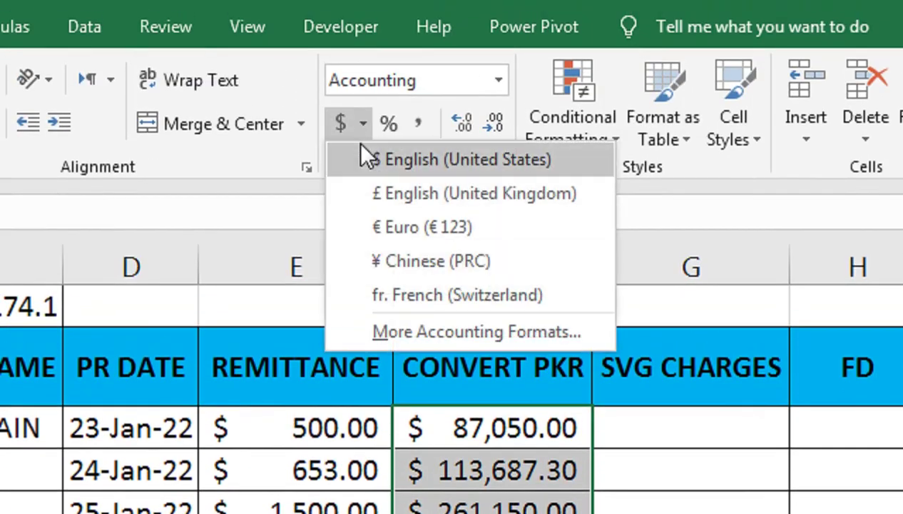
left_click(390, 329)
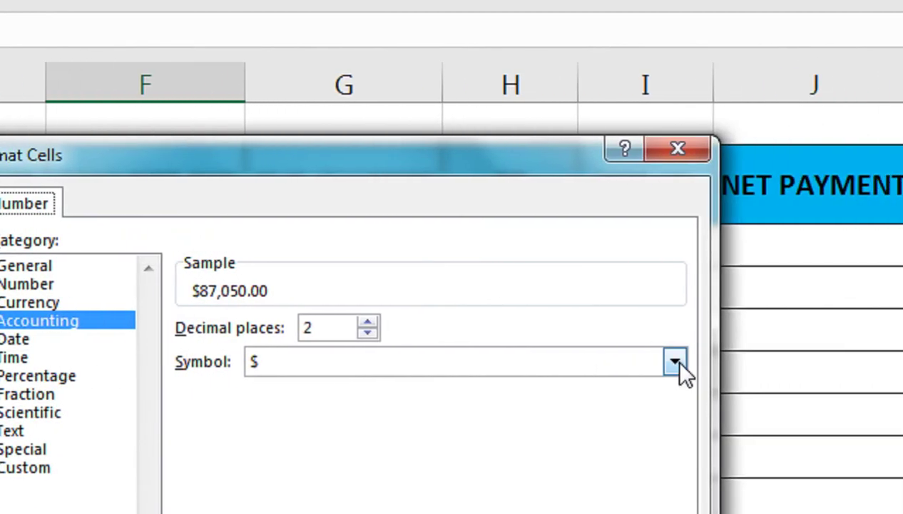
left_click(674, 337)
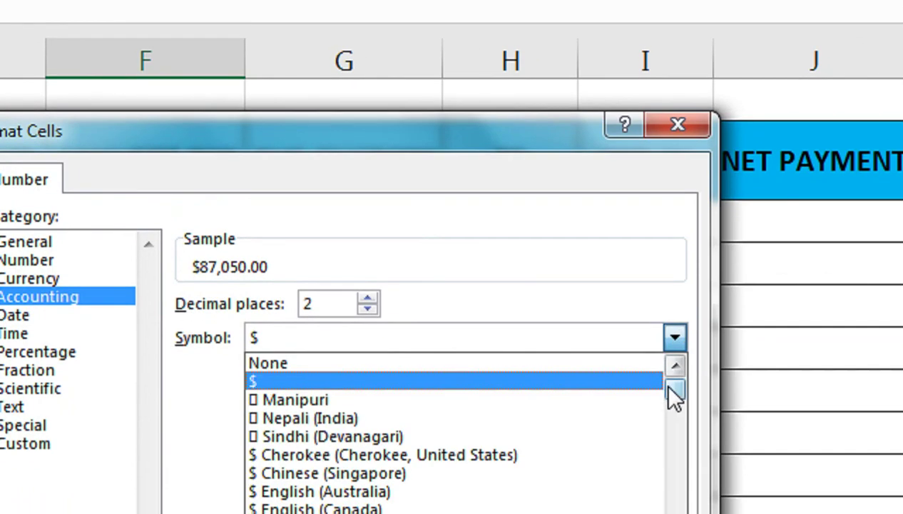
mouse_move(674, 391)
left_mouse_down()
mouse_move(684, 405)
mouse_move(675, 386)
left_mouse_up()
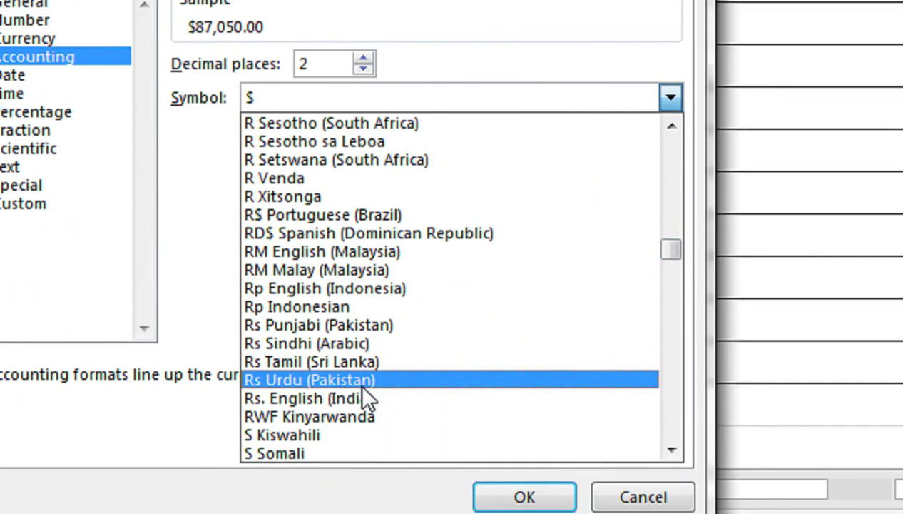
left_click(370, 398)
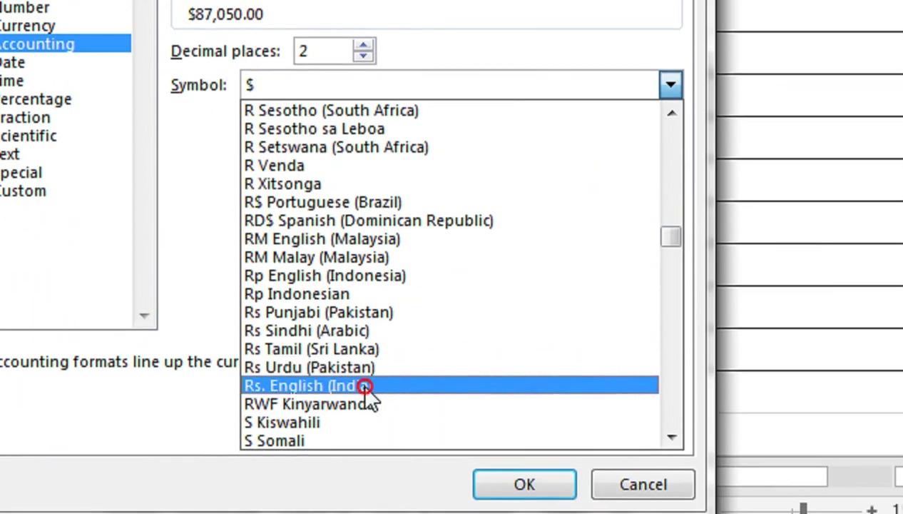
left_click(493, 483)
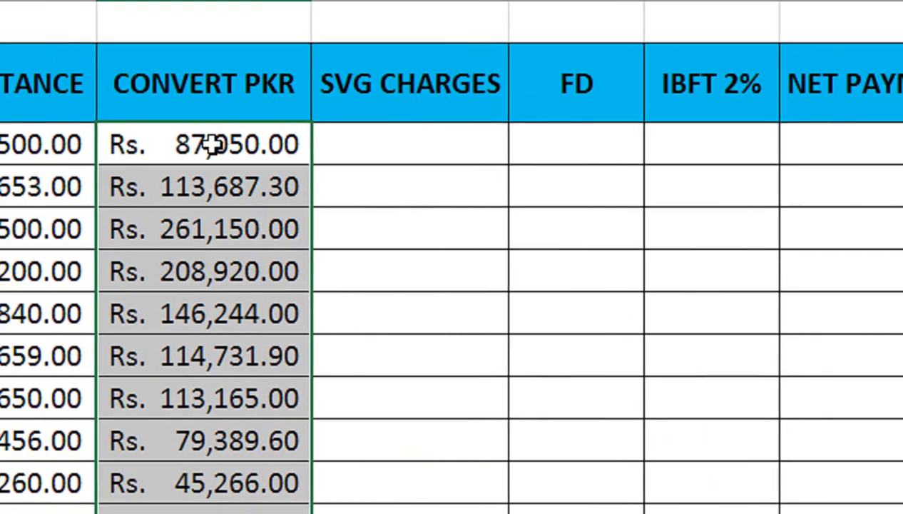
Step: Enter 500 as the first SVG charge in G3
left_click(229, 105)
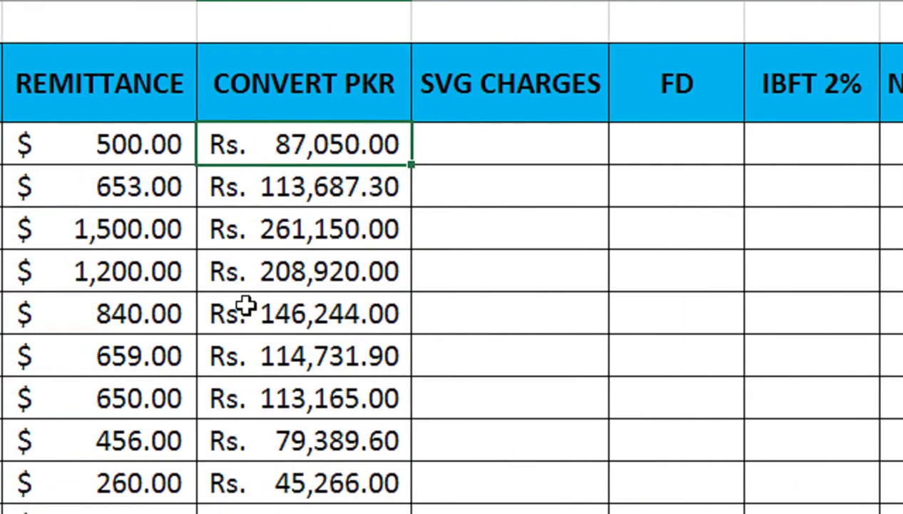
left_click(451, 148)
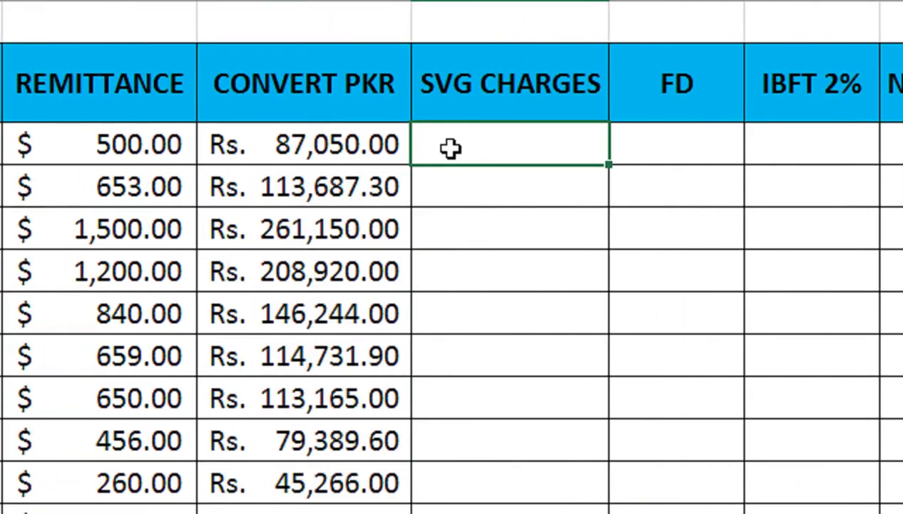
type("500")
key("Return")
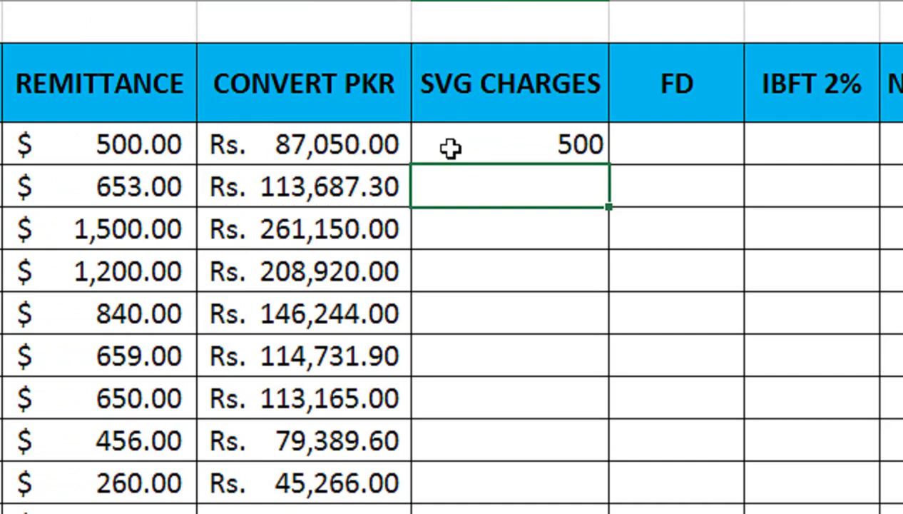
Step: Replace it with an IF formula charging 500 when F3 is at least 100,000, filled down G3:G12
left_click(451, 148)
key("Delete")
type("IF(")
key("Left")
type(">=1")
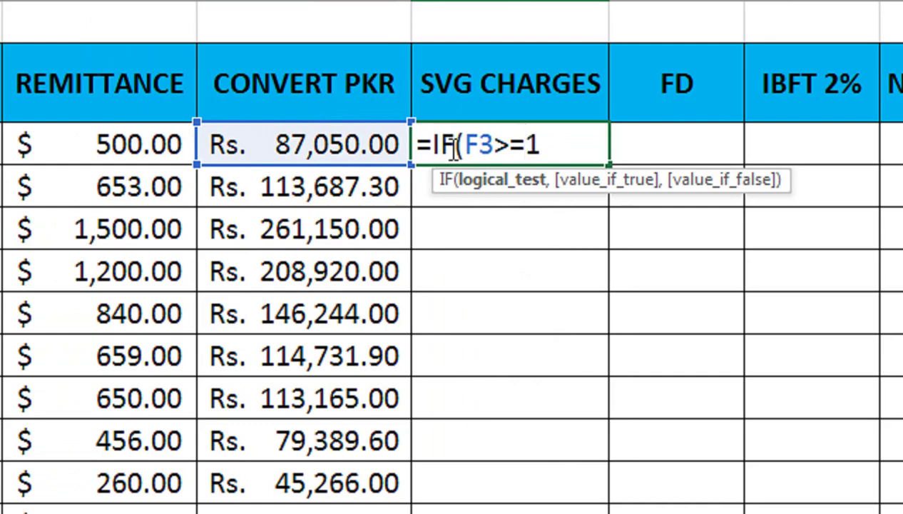
type("00000")
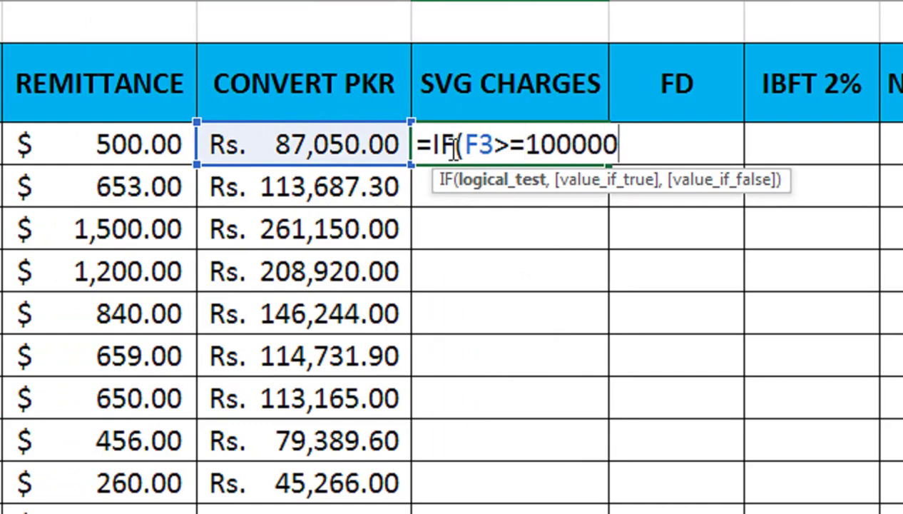
type(",")
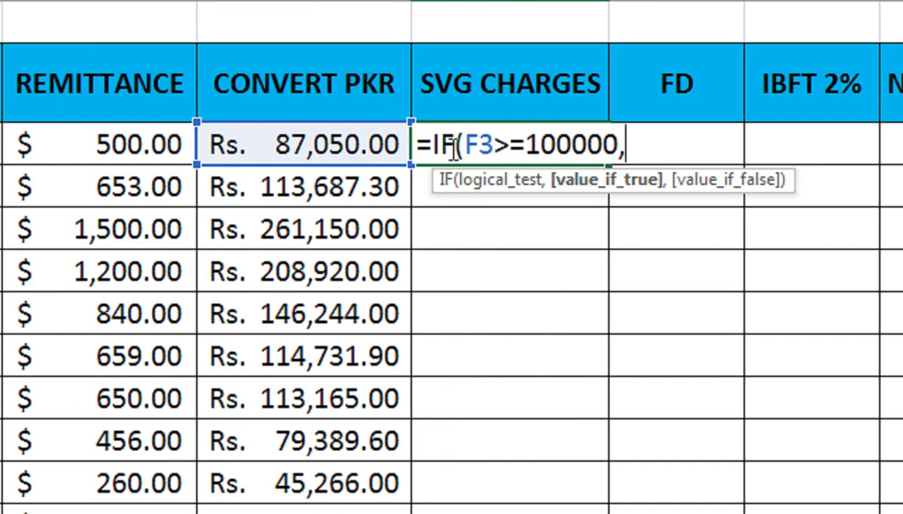
type("5000")
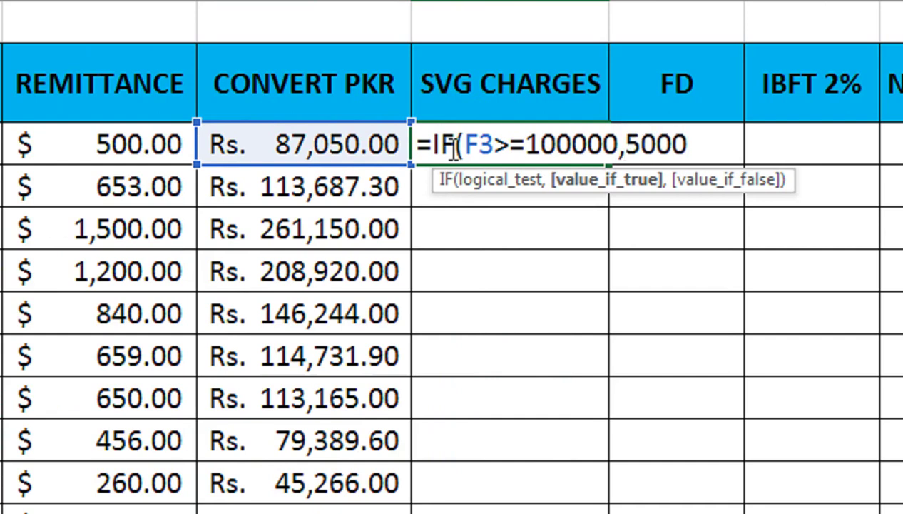
key("BackSpace")
type(",")
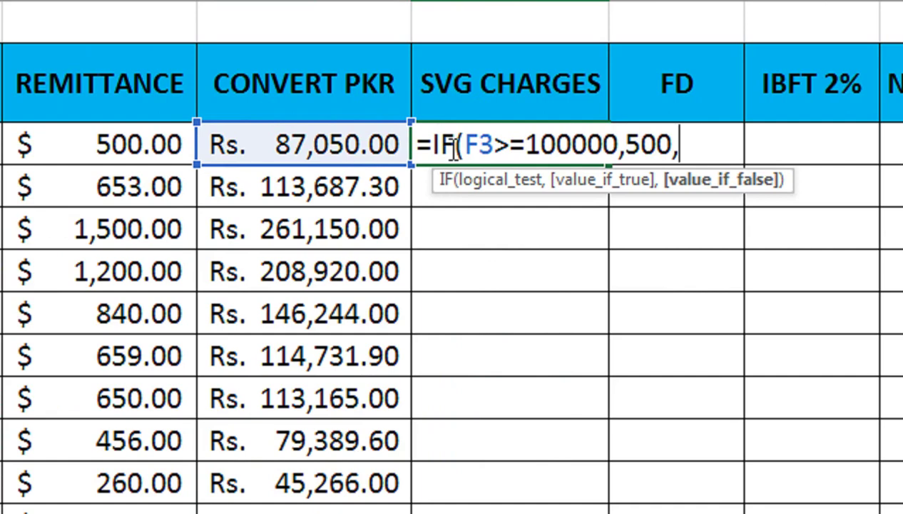
key("BackSpace")
key("BackSpace")
key("BackSpace")
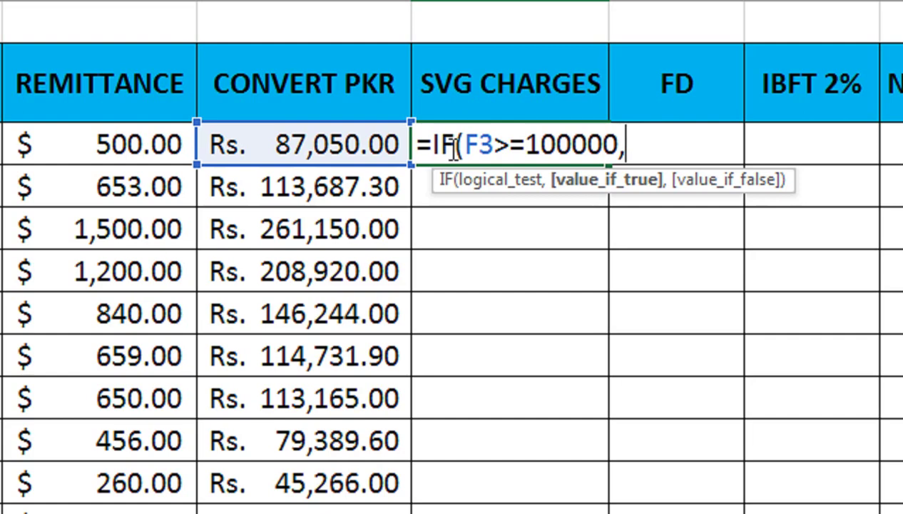
type("600,500")
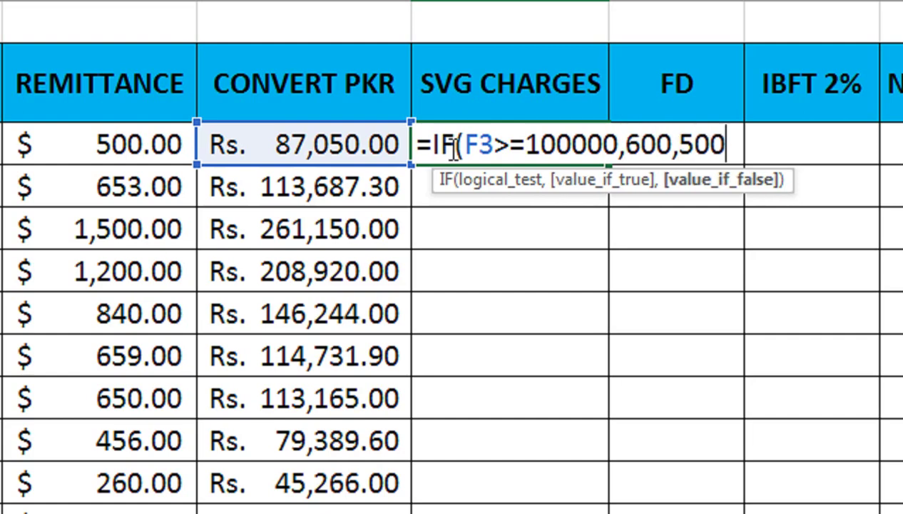
type(")")
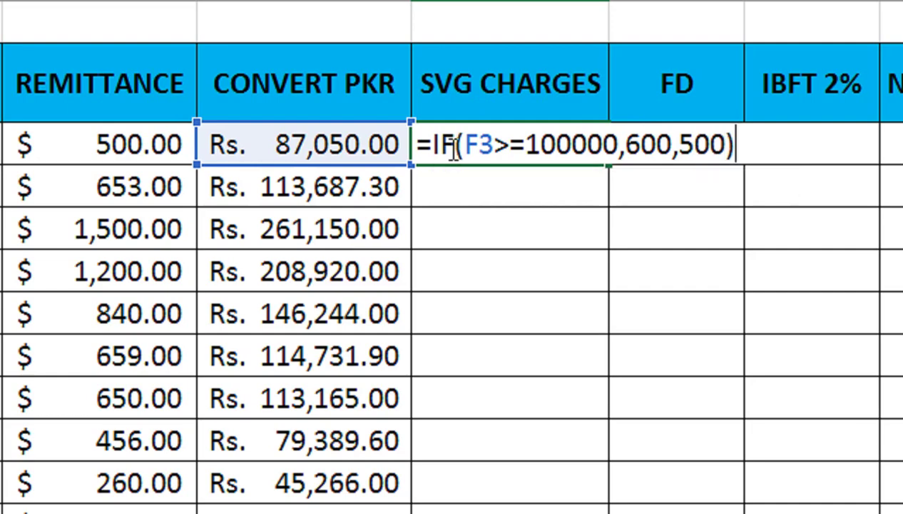
key("Return")
left_click(451, 147)
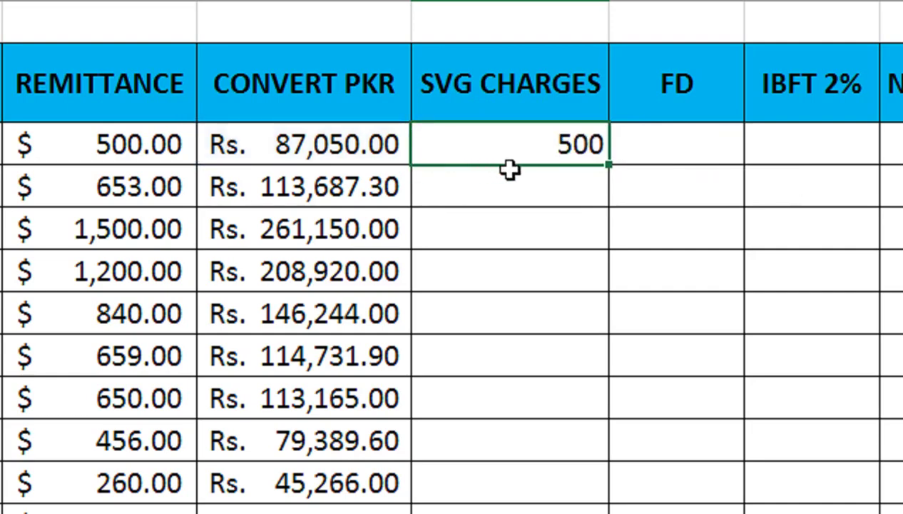
left_click_drag(610, 164, 585, 503)
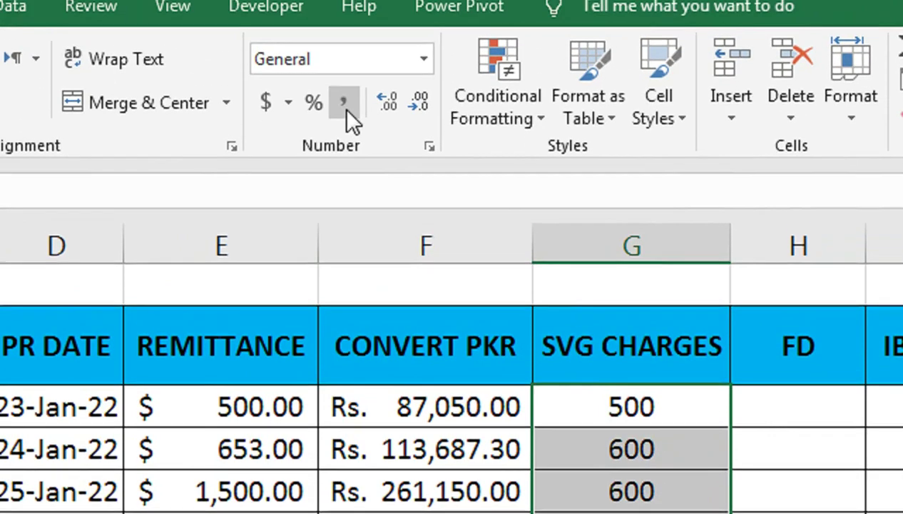
Step: Copy F3's Rs. accounting format onto the SVG CHARGES column with Format Painter
left_click(343, 54)
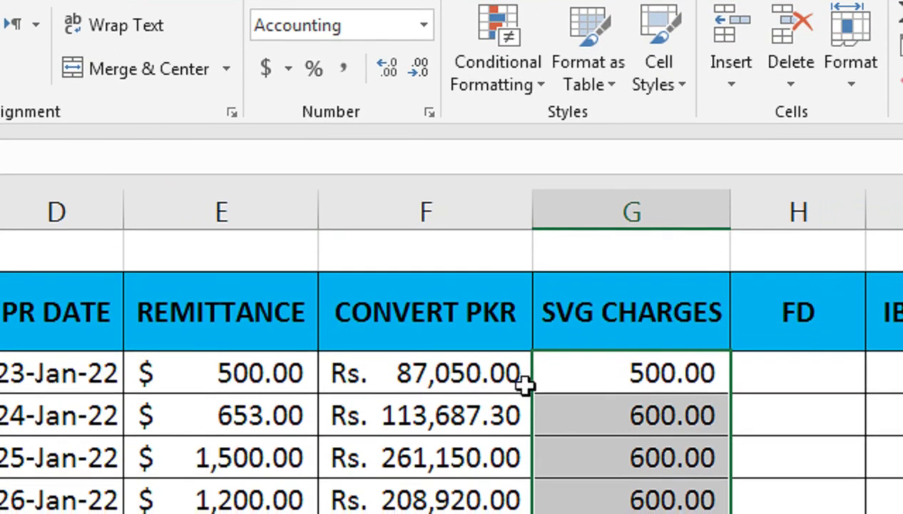
left_click(473, 373)
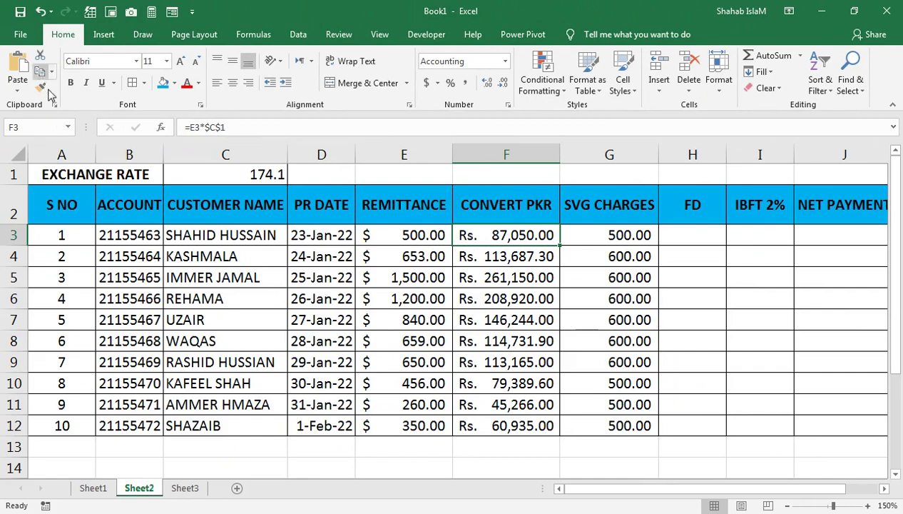
left_click(47, 90)
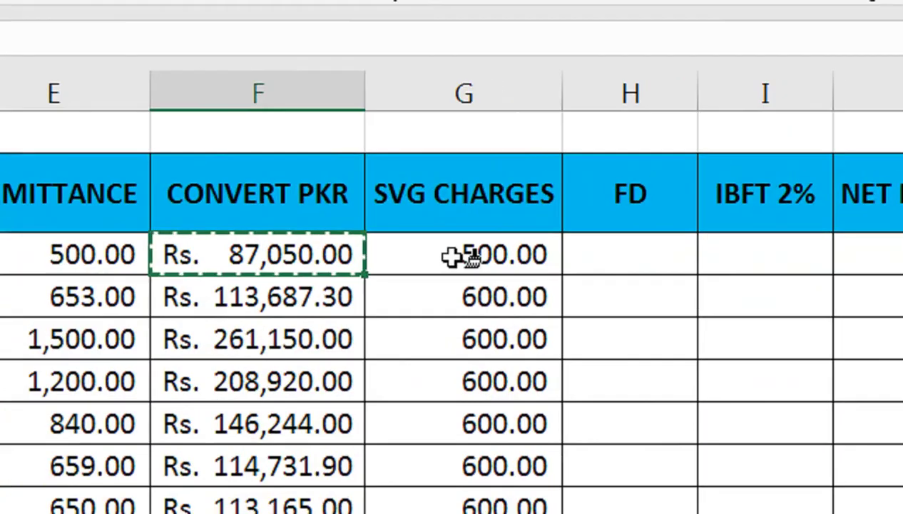
left_click_drag(610, 235, 609, 425)
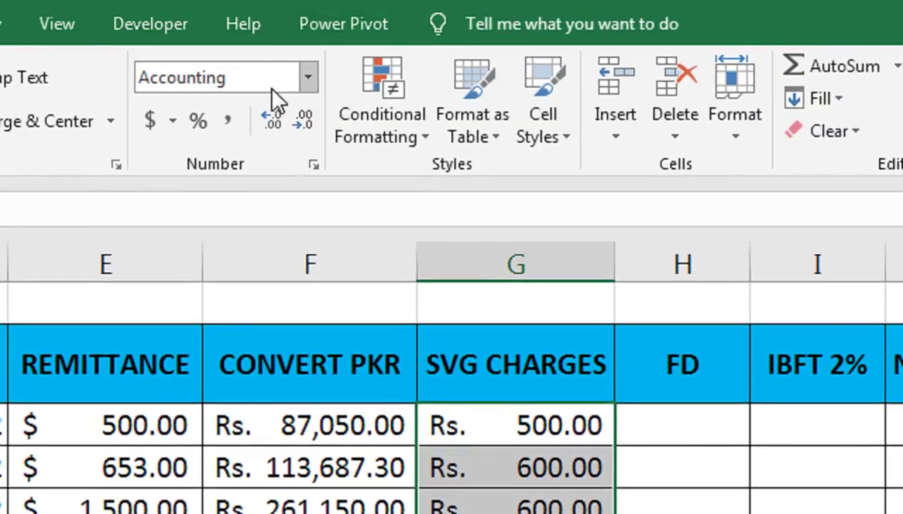
left_click(310, 129)
left_click(298, 167)
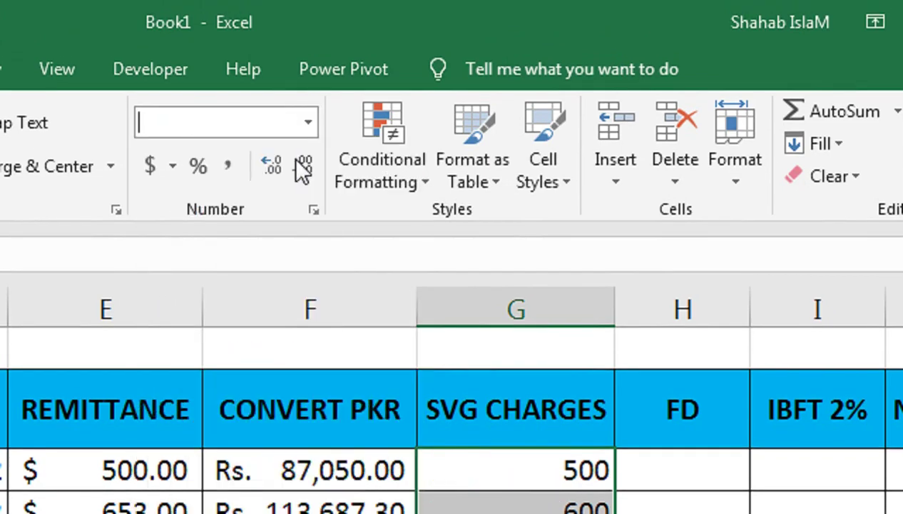
left_click(314, 470)
left_click(89, 125)
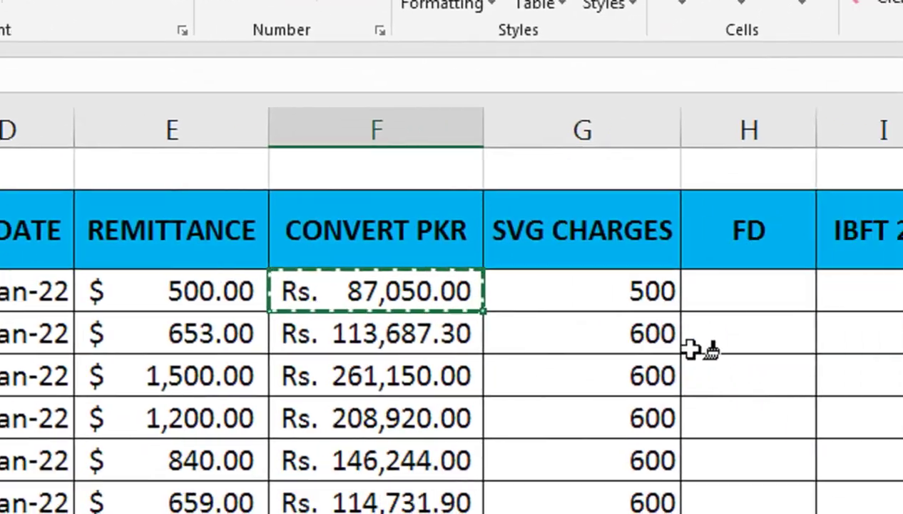
mouse_move(628, 269)
left_mouse_down()
mouse_move(605, 451)
mouse_move(595, 423)
left_mouse_up()
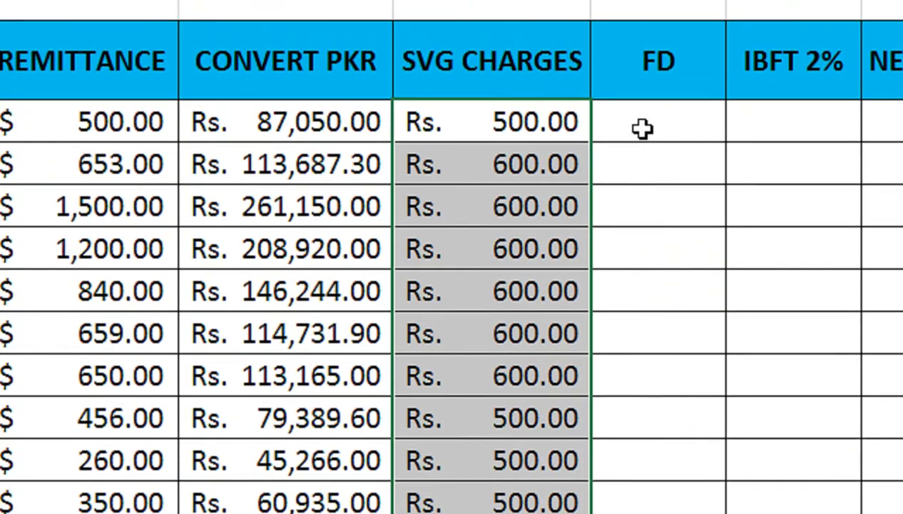
Step: Enter 65 in H3 and fill it down through H12 with Ctrl+D
left_click(642, 128)
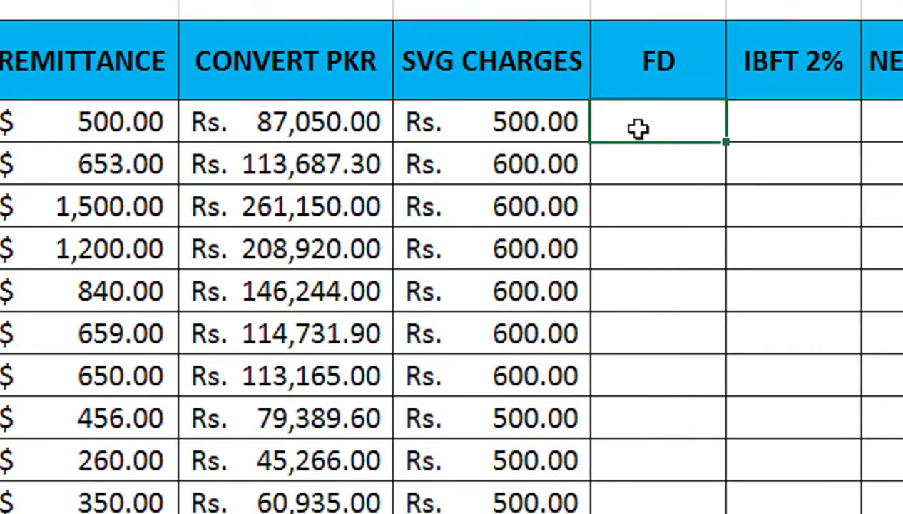
type("65")
key("Return")
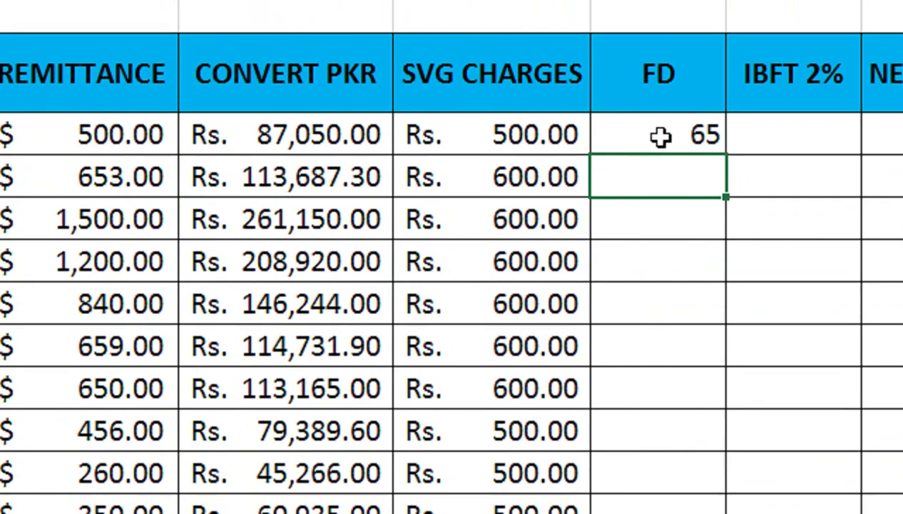
left_click_drag(661, 137, 657, 508)
key("ctrl+d")
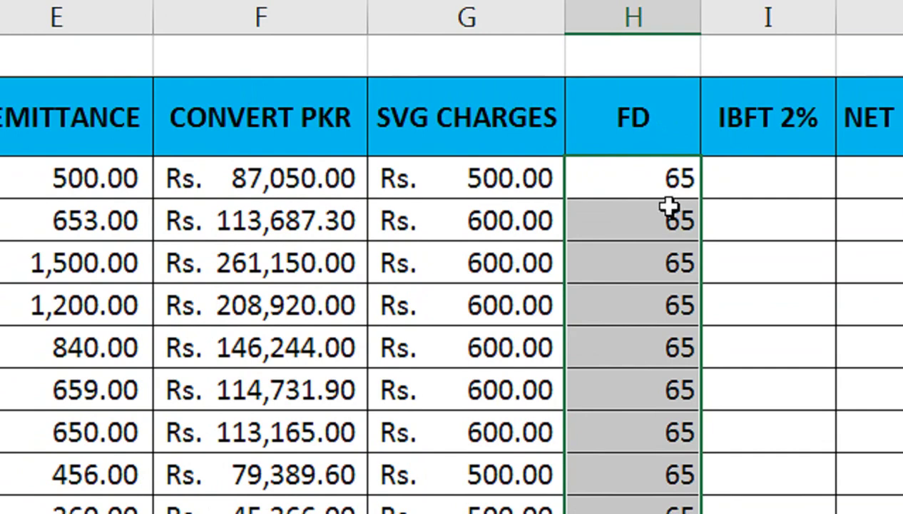
left_click(666, 187)
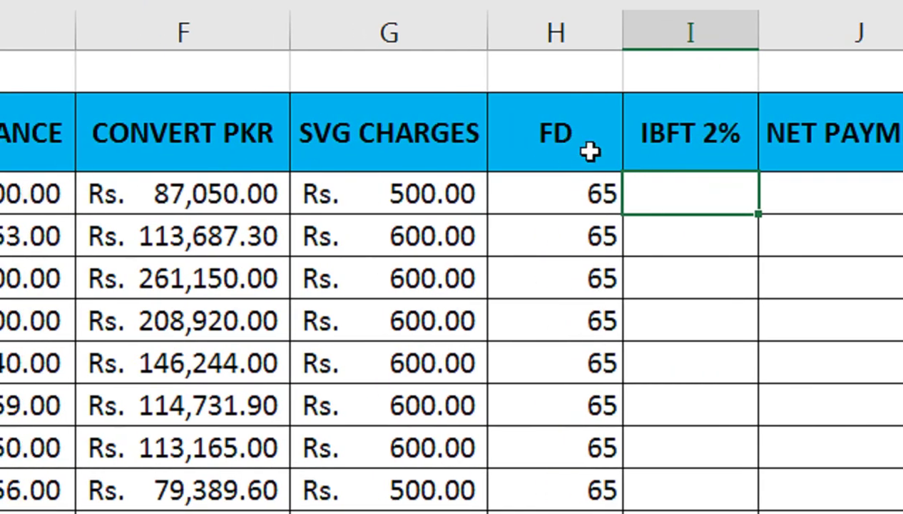
Step: Enter =F3*2% in I3 and fill it down to I12
type("=")
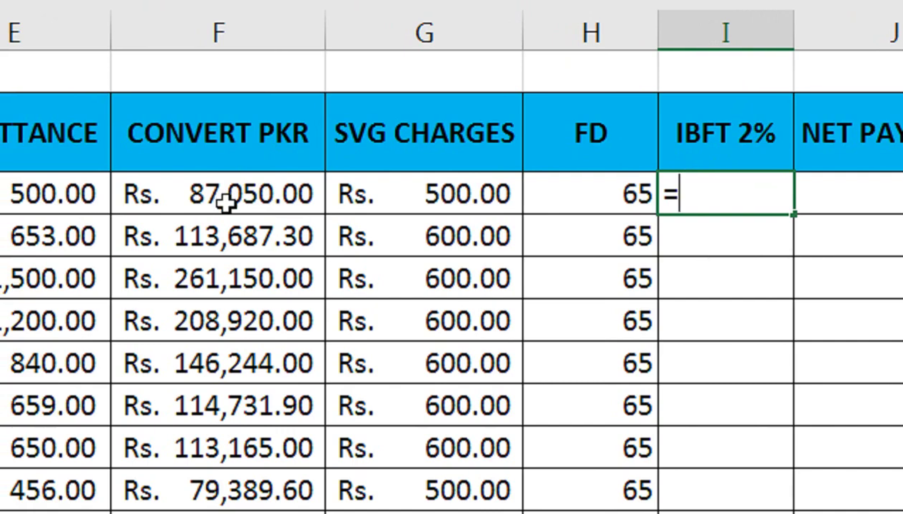
left_click(246, 191)
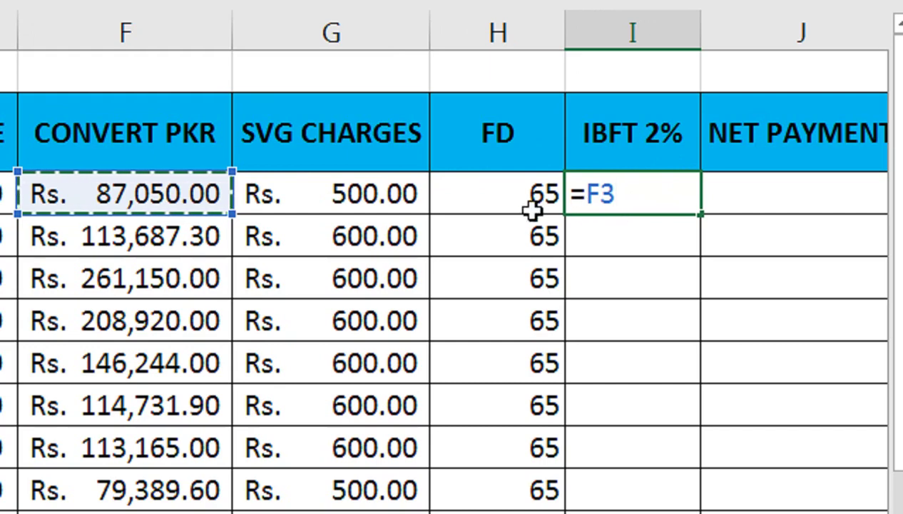
type("*")
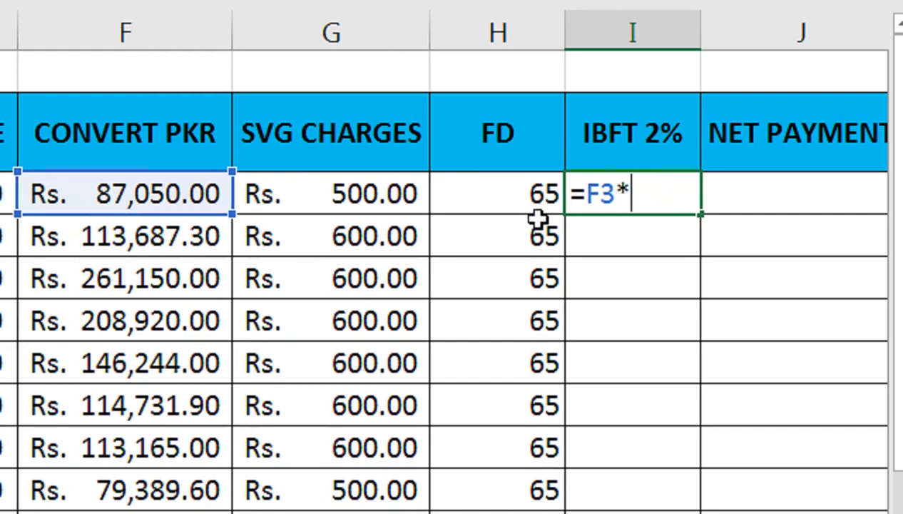
type("2%")
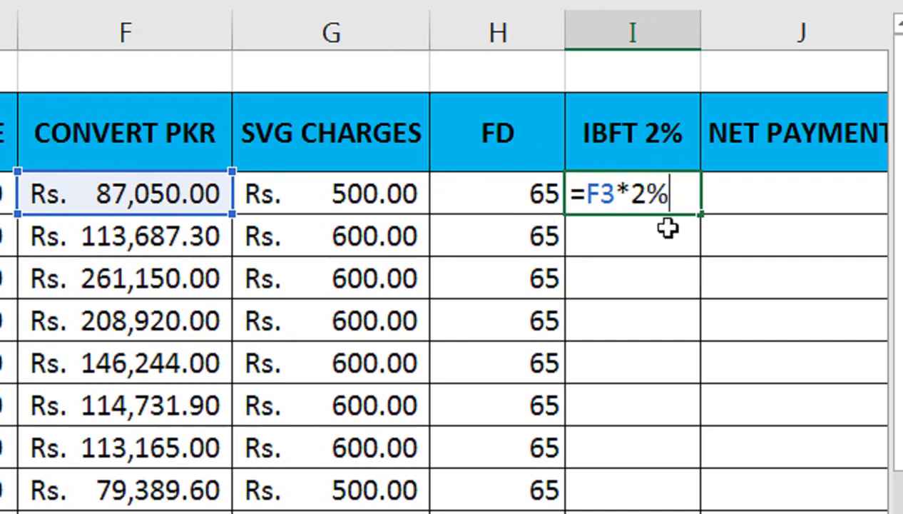
key("Return")
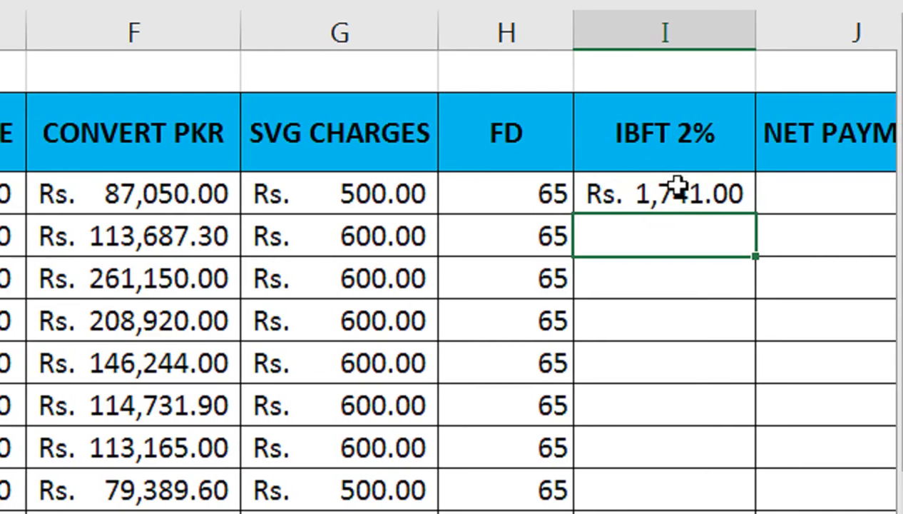
left_click(676, 189)
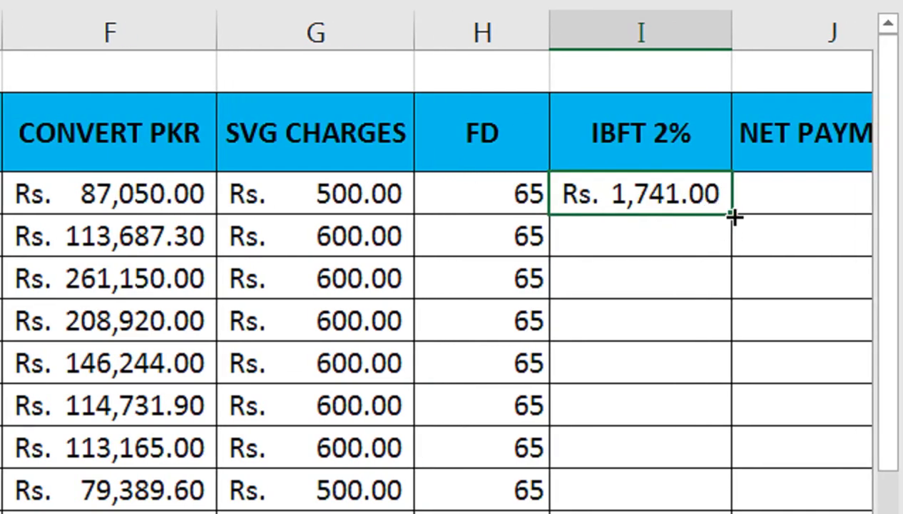
left_click_drag(734, 217, 631, 415)
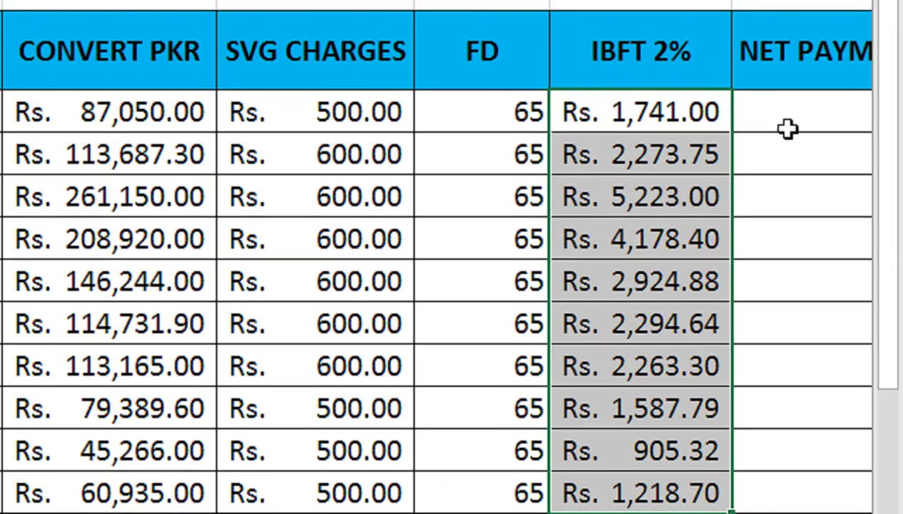
left_click(785, 117)
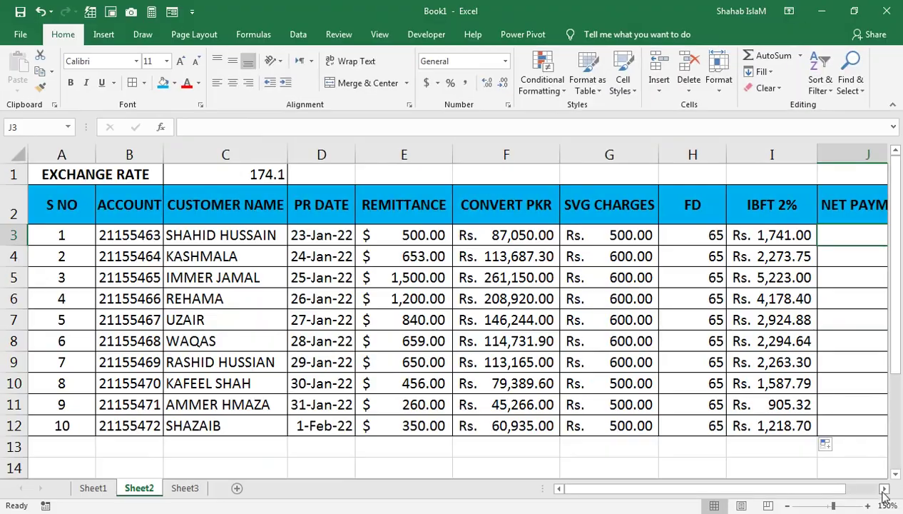
Step: Enter the net payment formula =F3-SUM(G3:I3) in J3
left_click(884, 489)
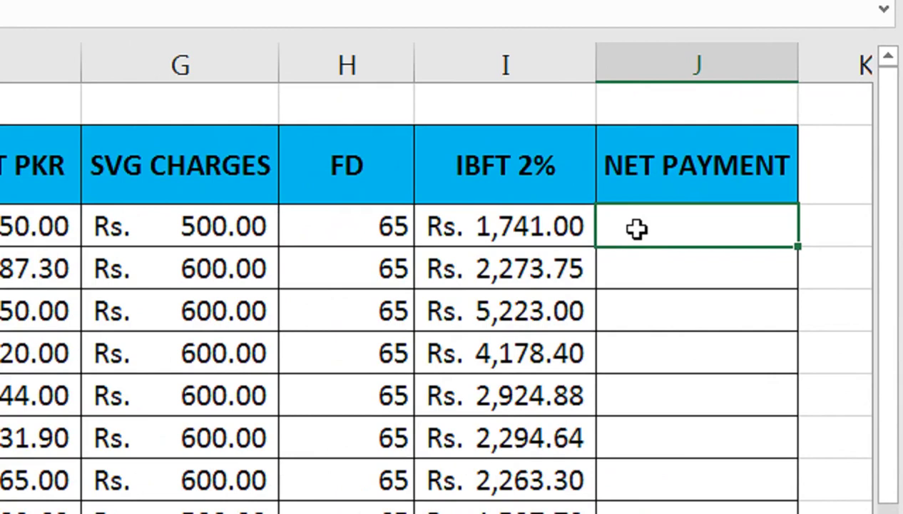
type("=")
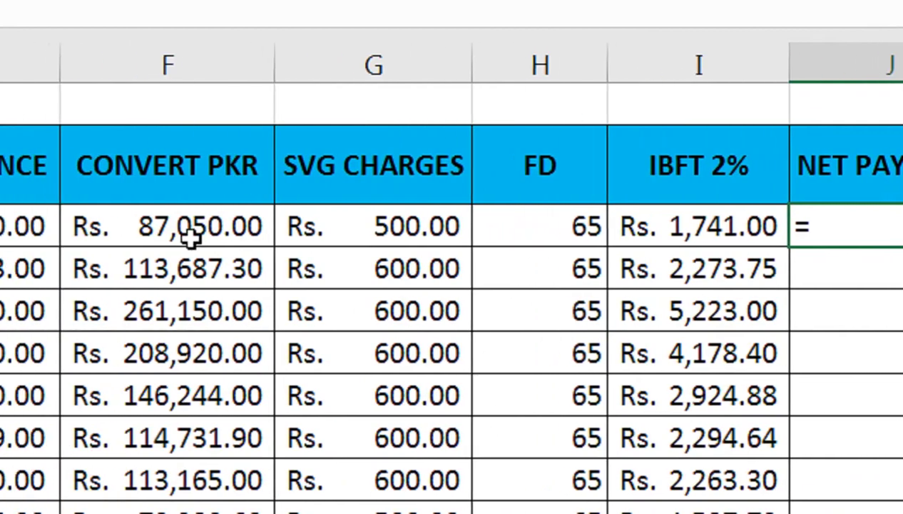
left_click(214, 230)
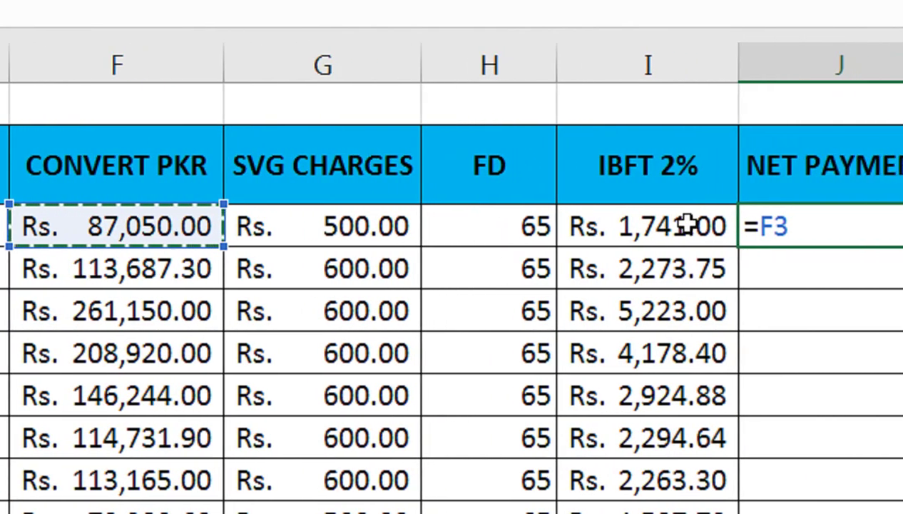
type("-")
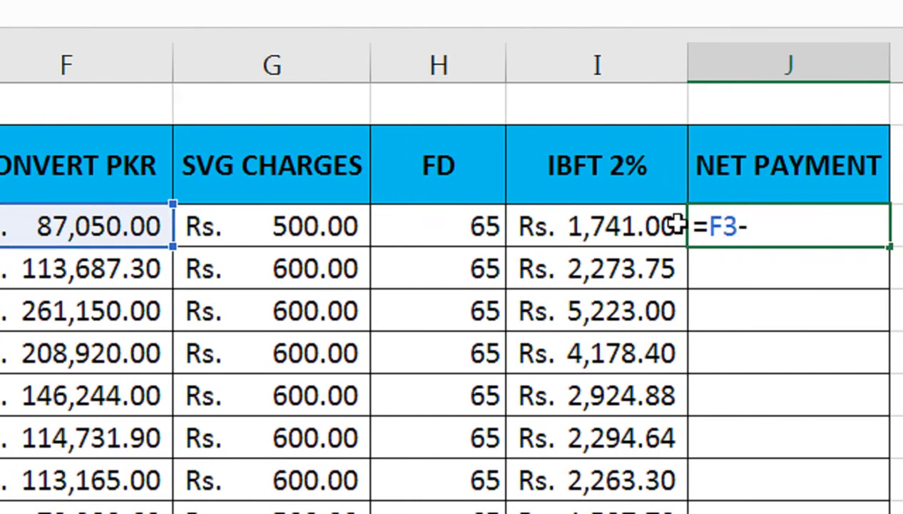
type("SUM(")
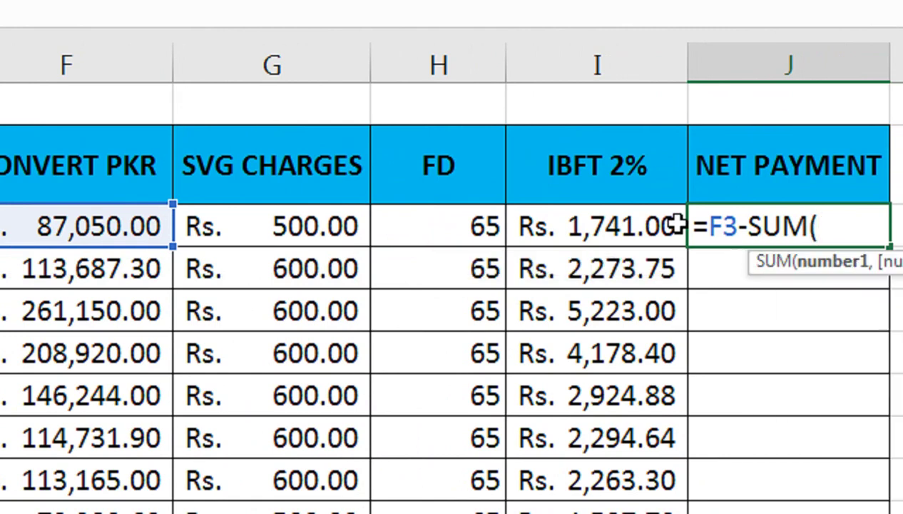
left_click(491, 230)
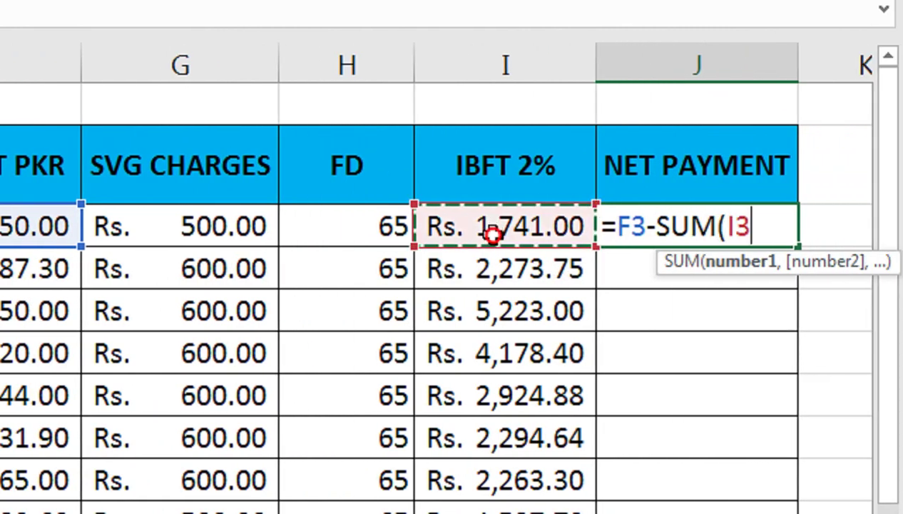
mouse_move(456, 243)
left_mouse_down()
mouse_move(368, 243)
mouse_move(235, 225)
left_mouse_up()
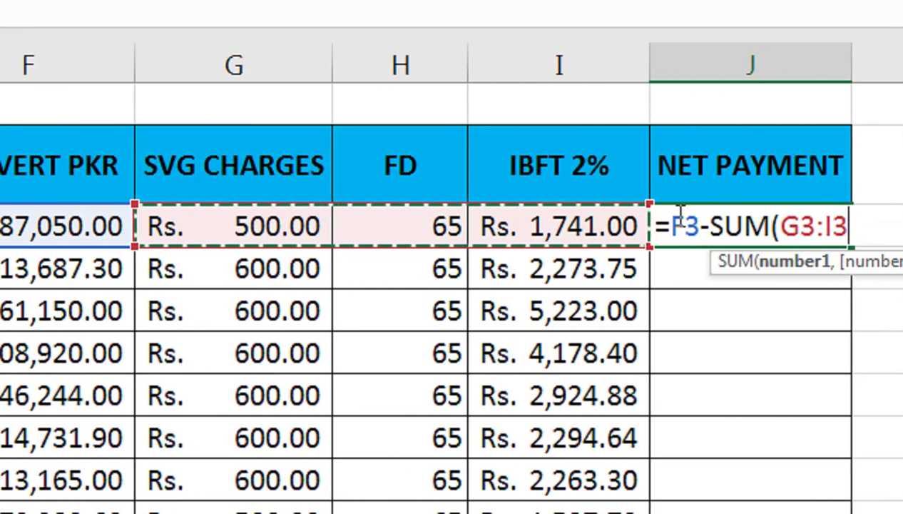
type(")")
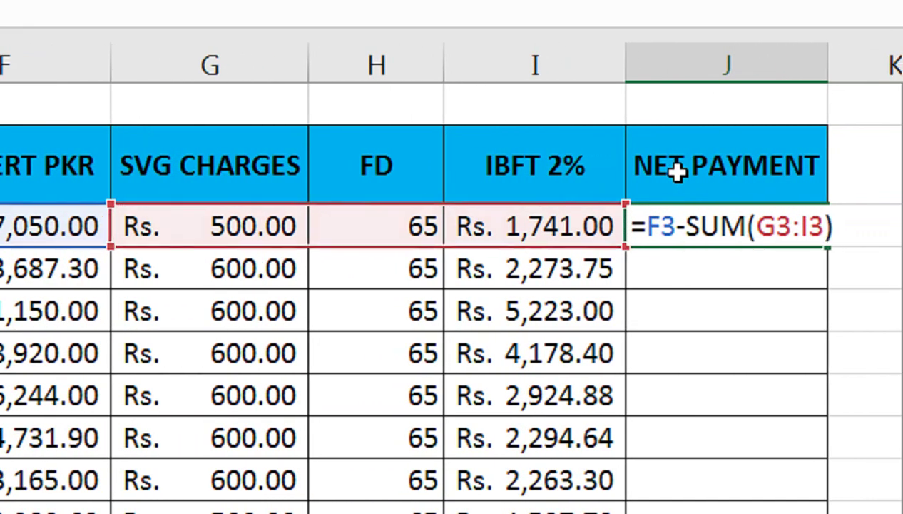
key("Return")
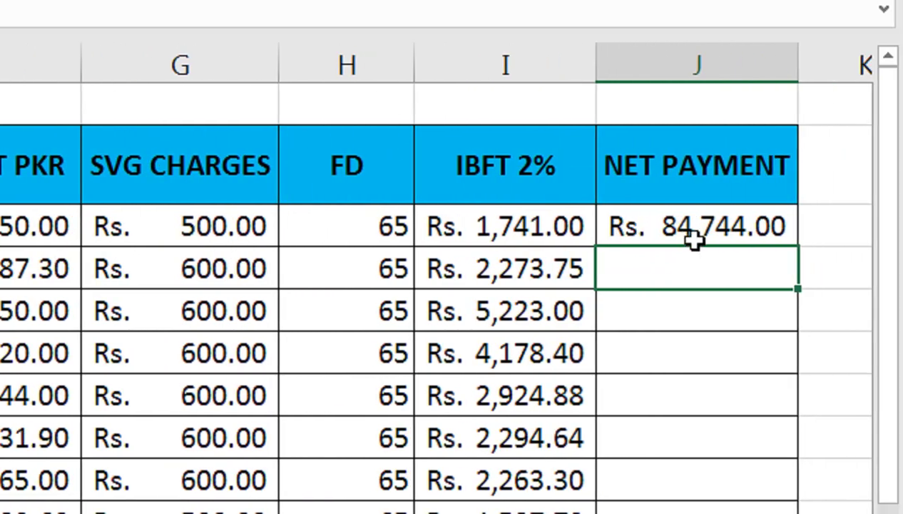
Step: Fill the J3 net payment formula down to J12 and AutoFit column J's width
left_click(727, 239)
left_click_drag(796, 246, 797, 419)
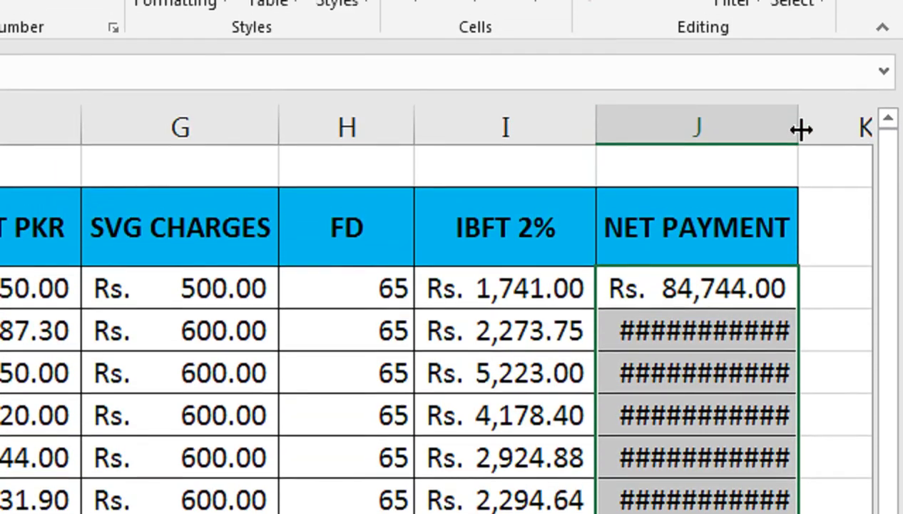
double_click(799, 126)
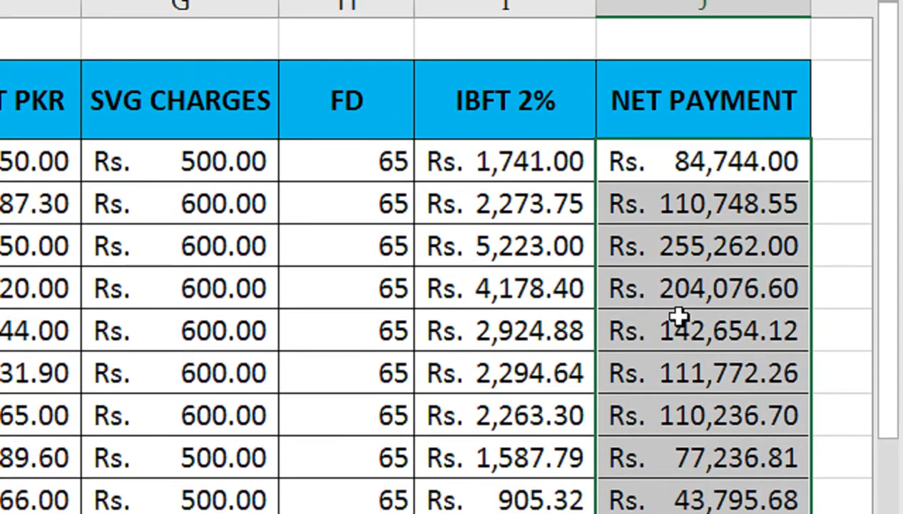